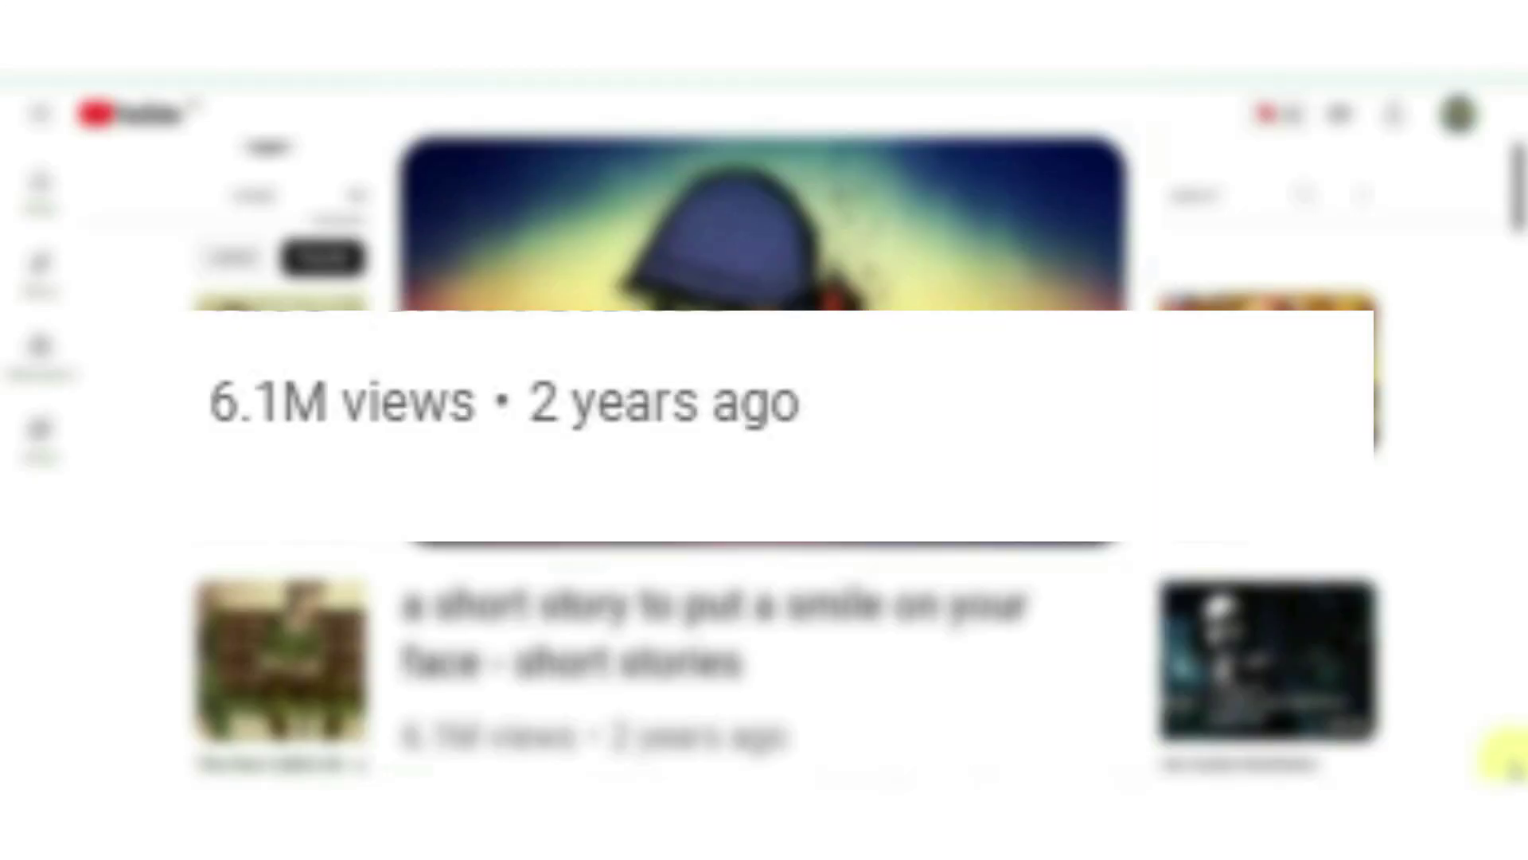
Scroll through the Dare to do. Motivation channel's videos and its stats summary
scroll(963, 575, down, 7)
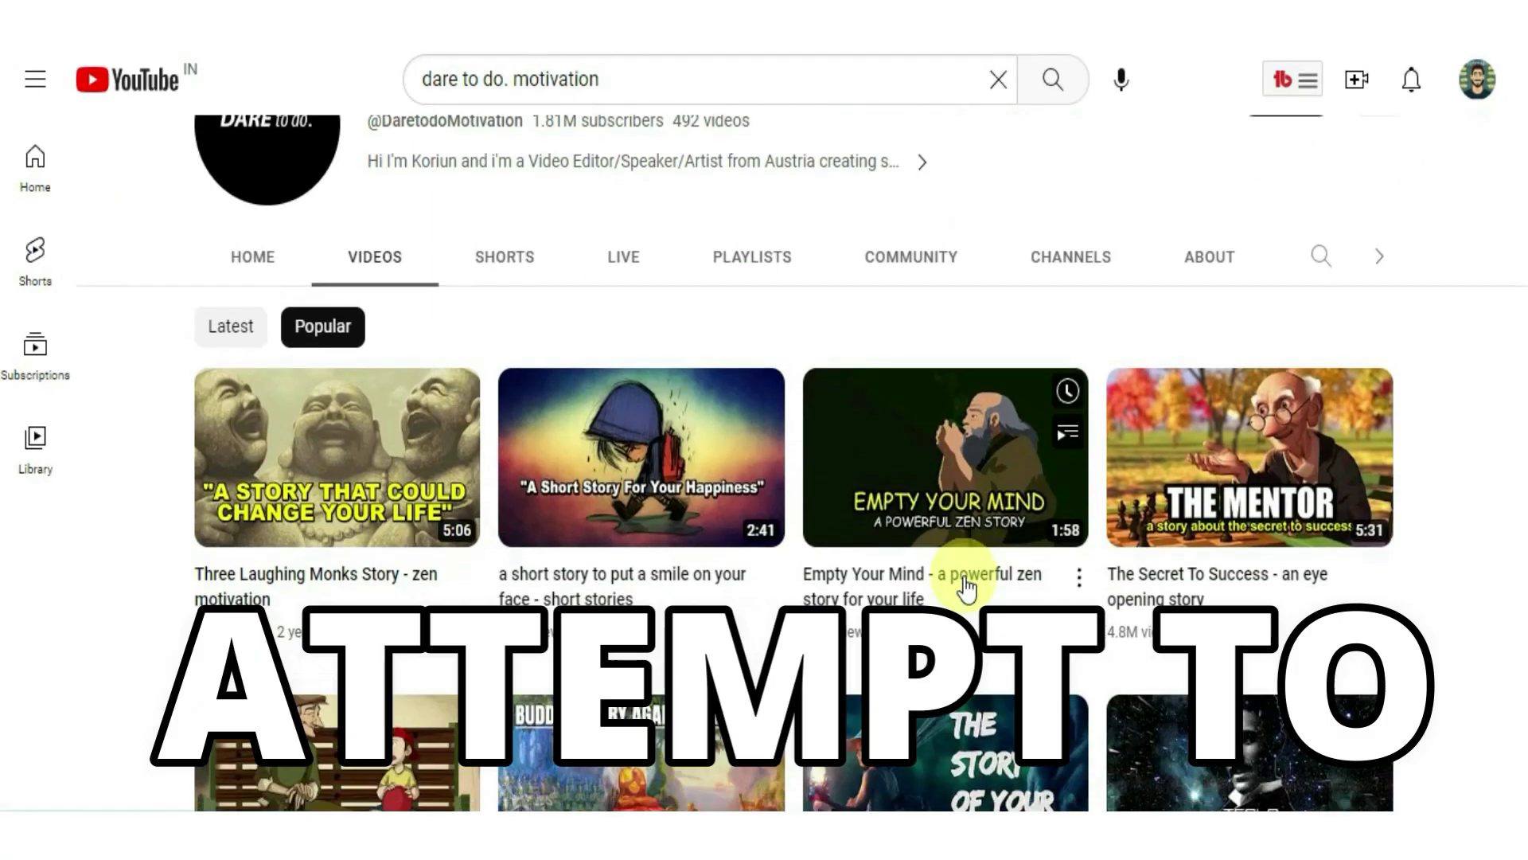
scroll(965, 588, down, 12)
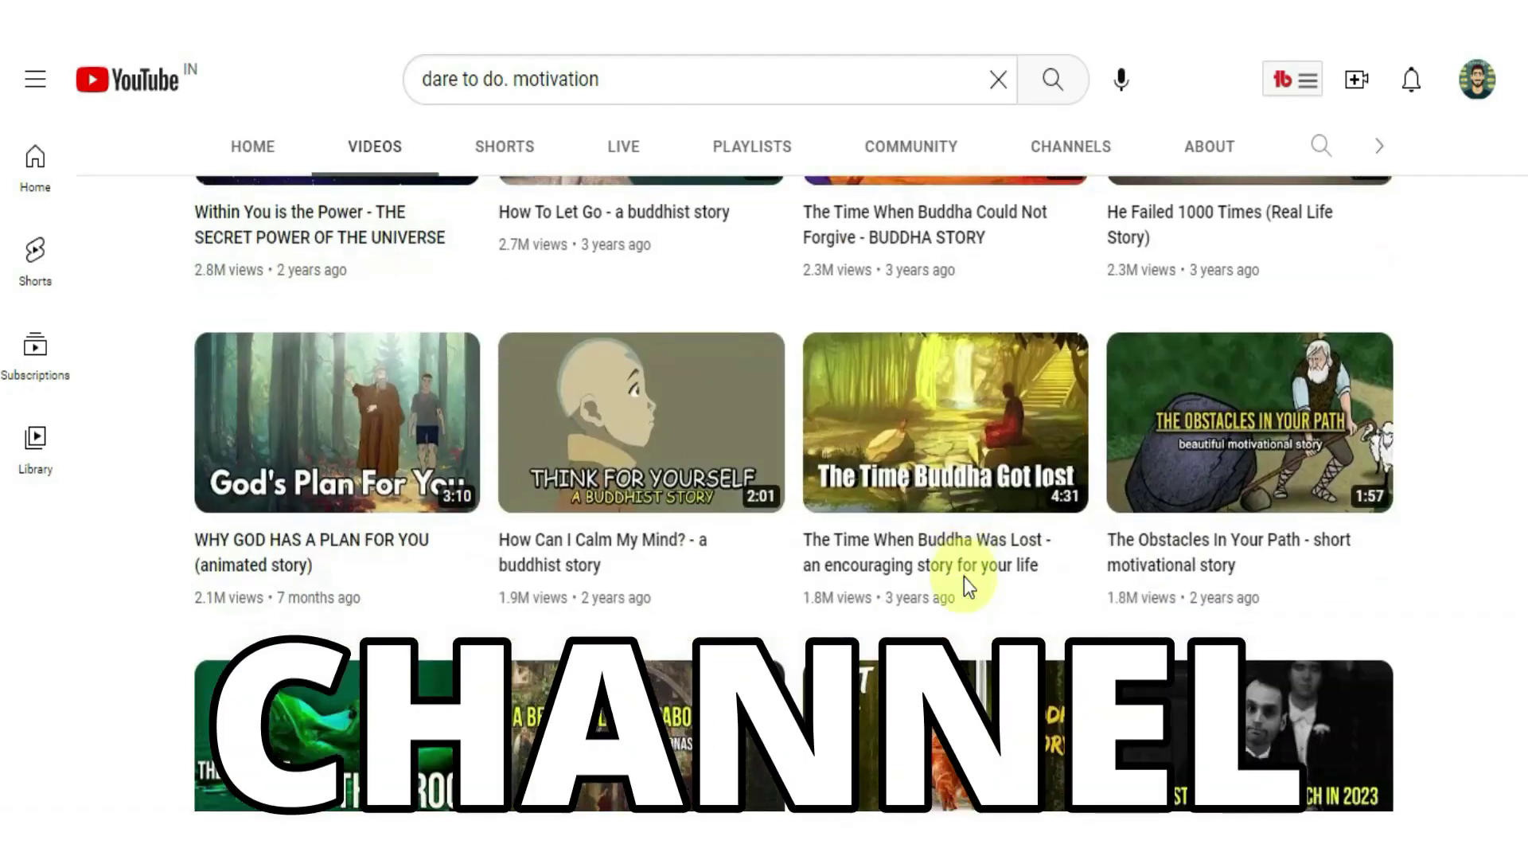
scroll(964, 586, down, 4)
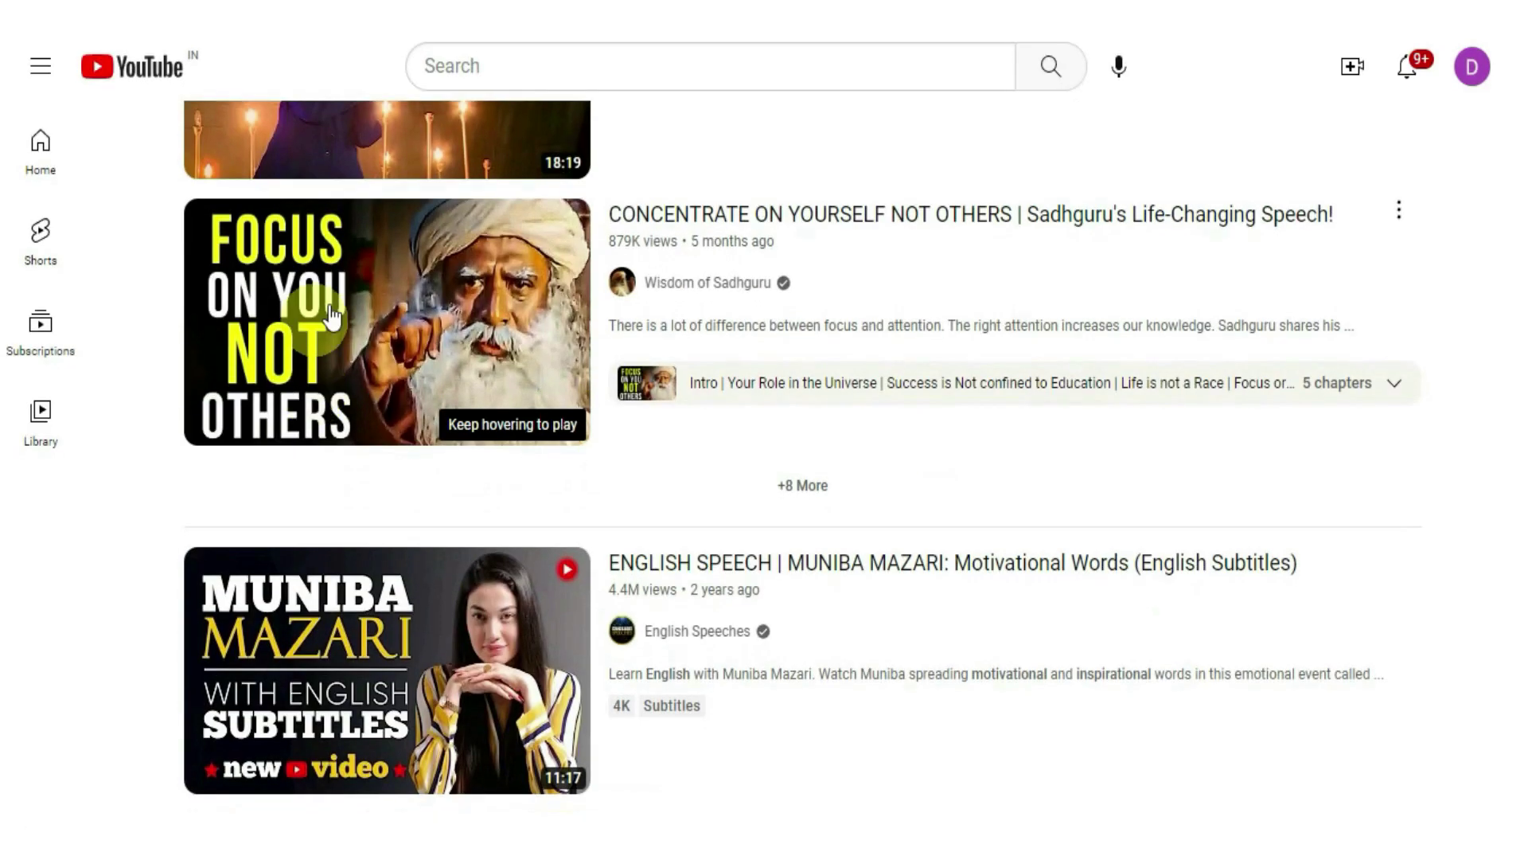
scroll(478, 394, down, 15)
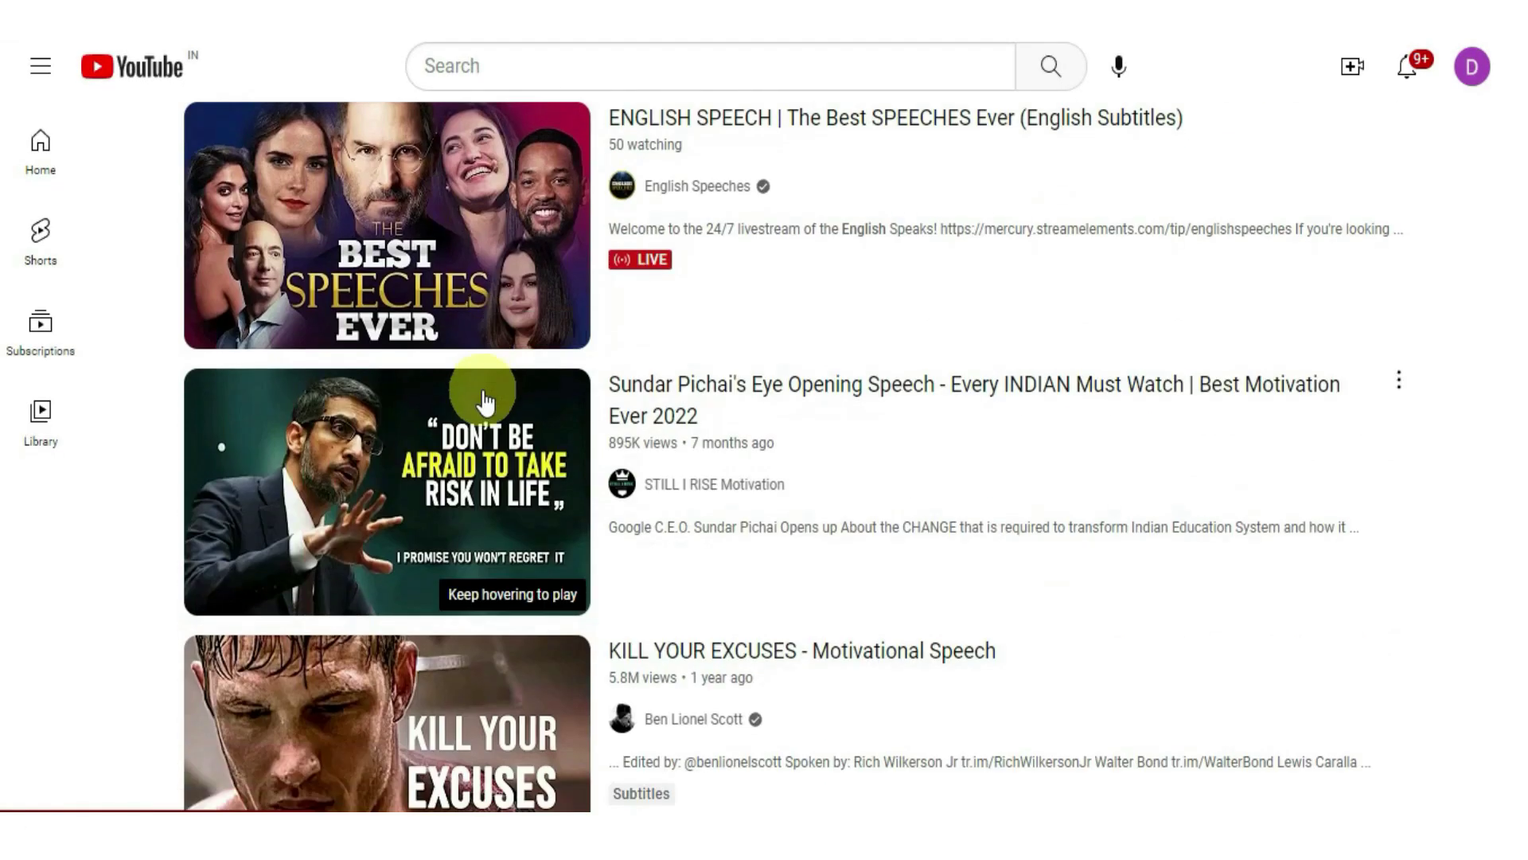
scroll(489, 398, down, 20)
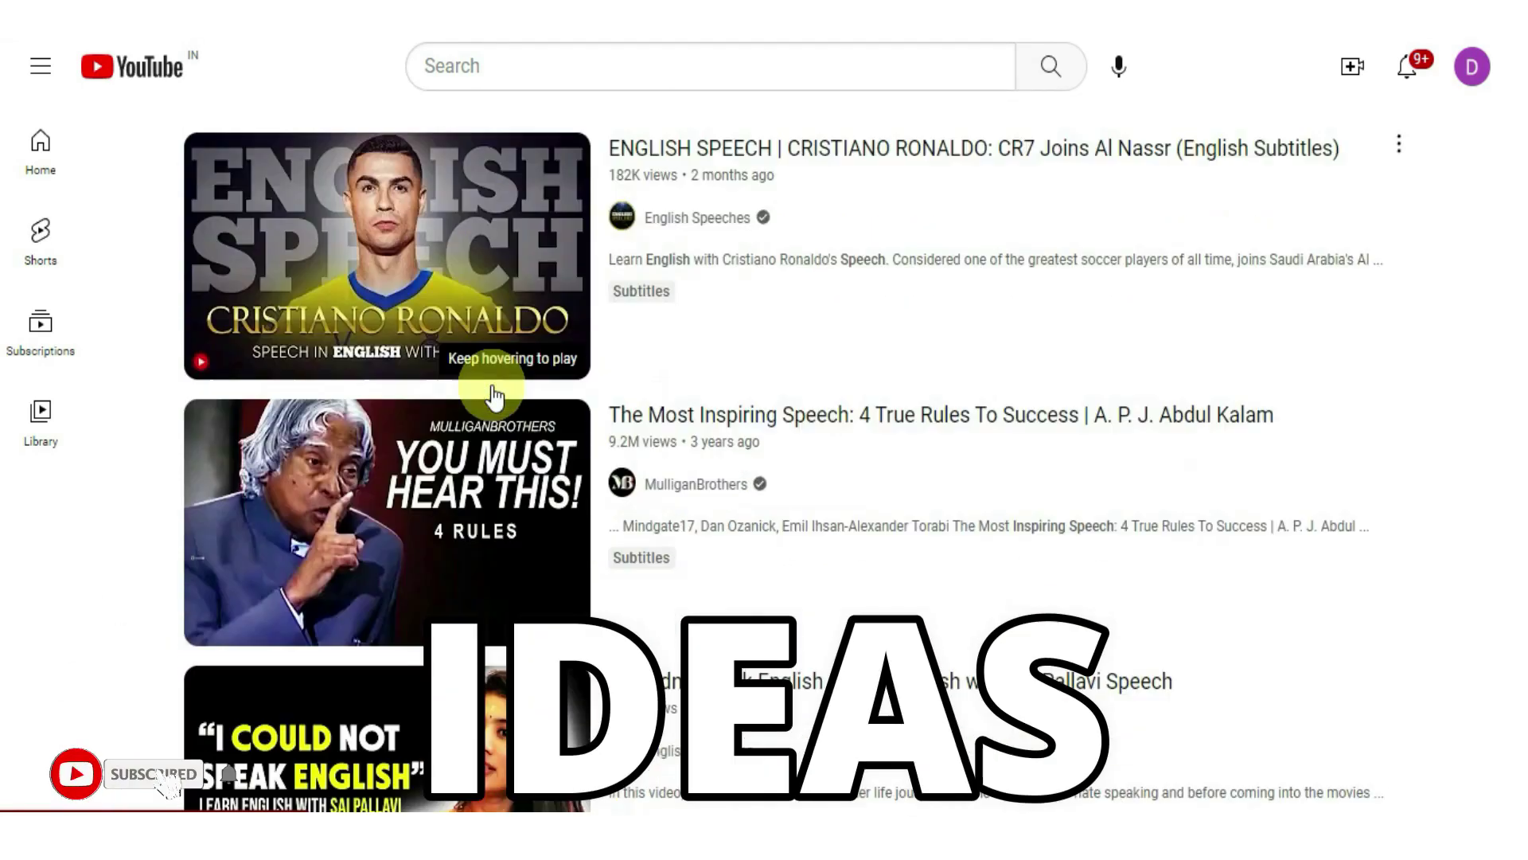
scroll(485, 335, down, 5)
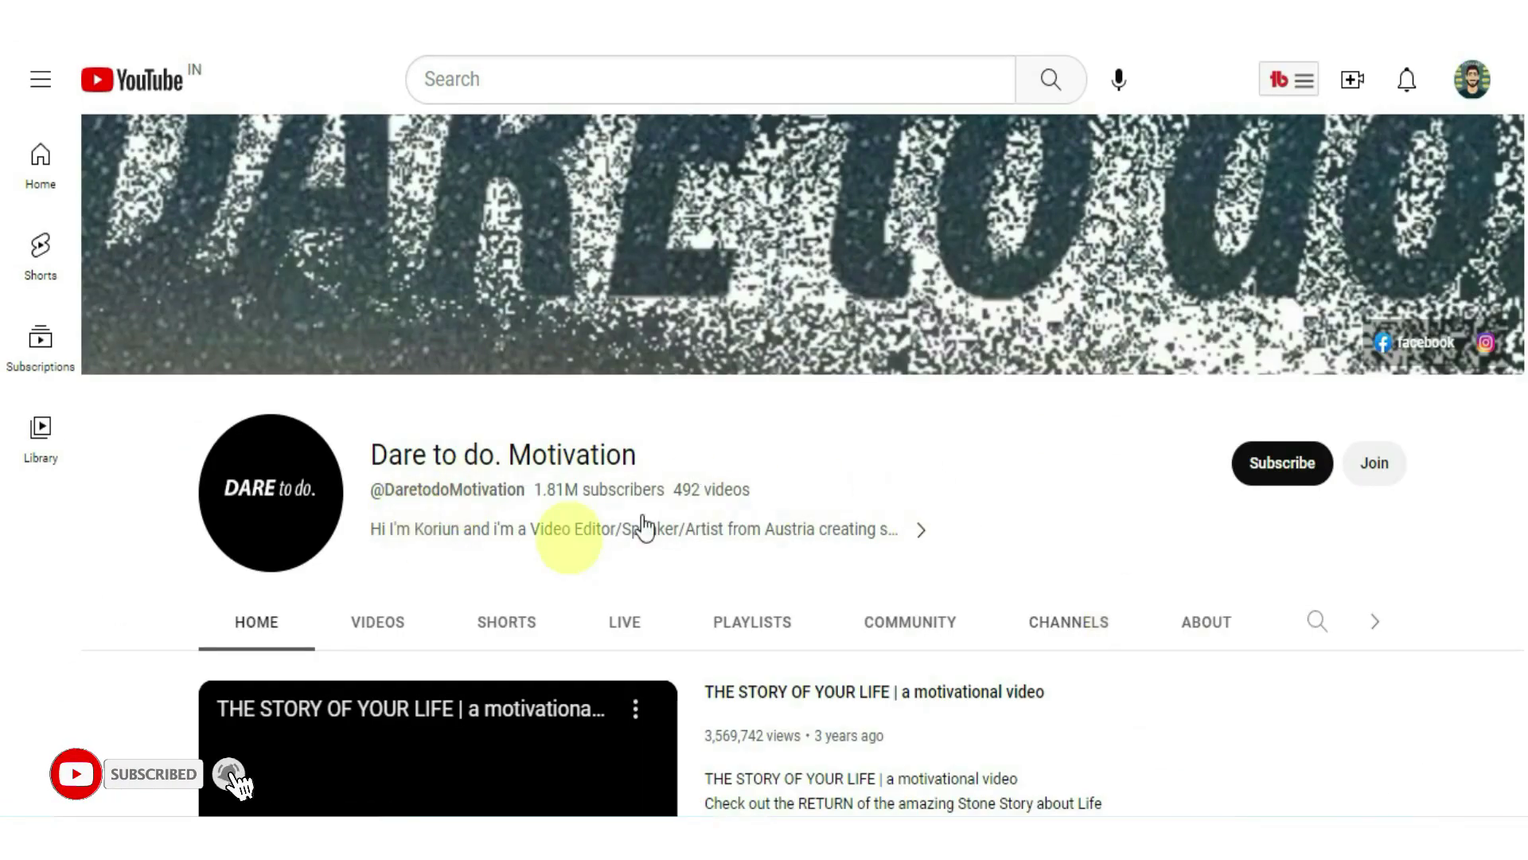
scroll(642, 528, down, 3)
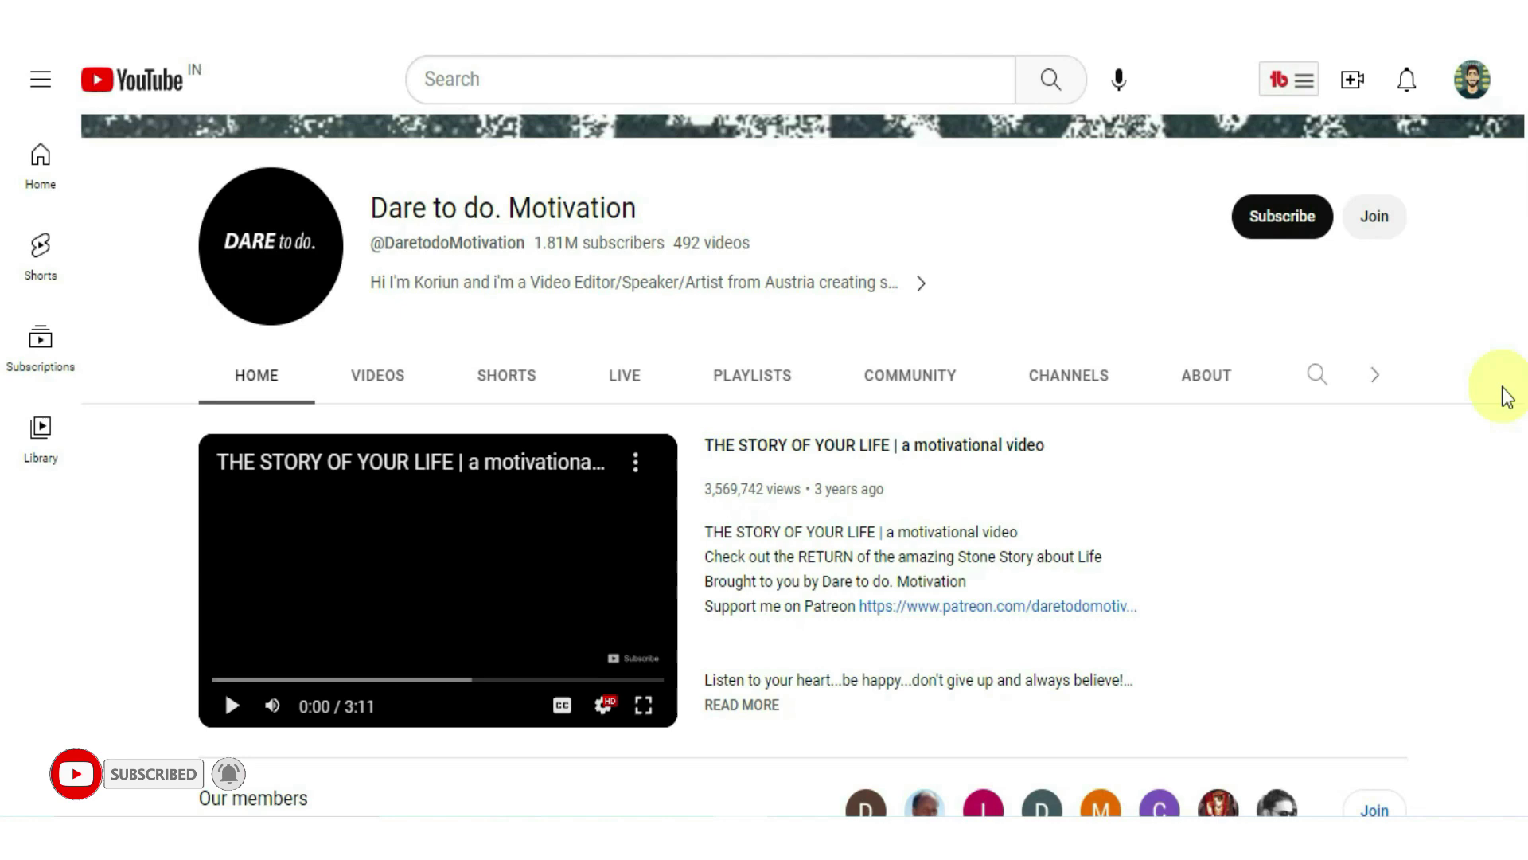
scroll(1496, 390, down, 12)
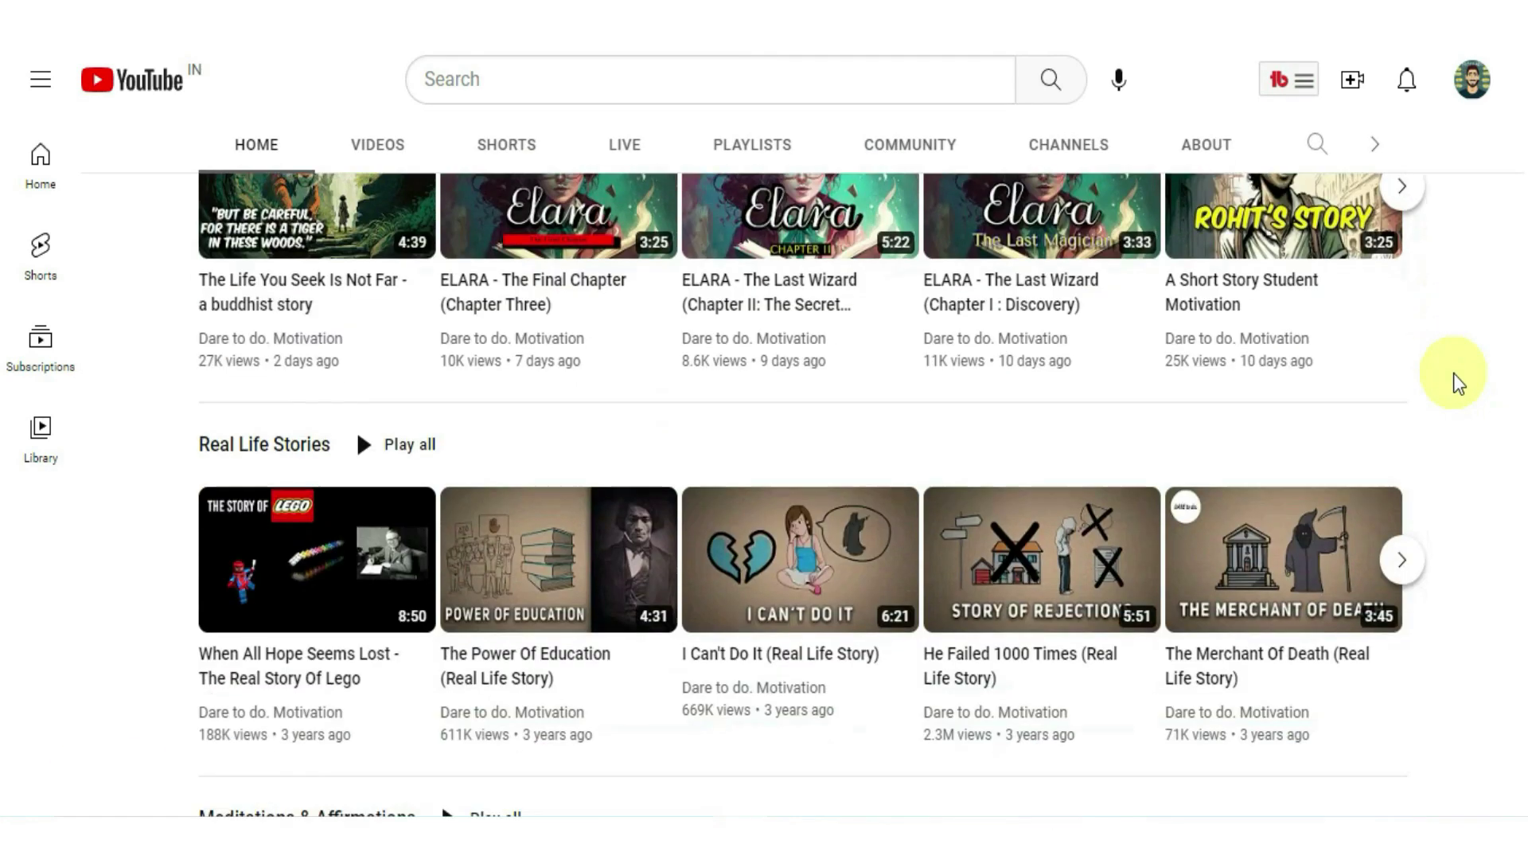
scroll(1454, 374, down, 5)
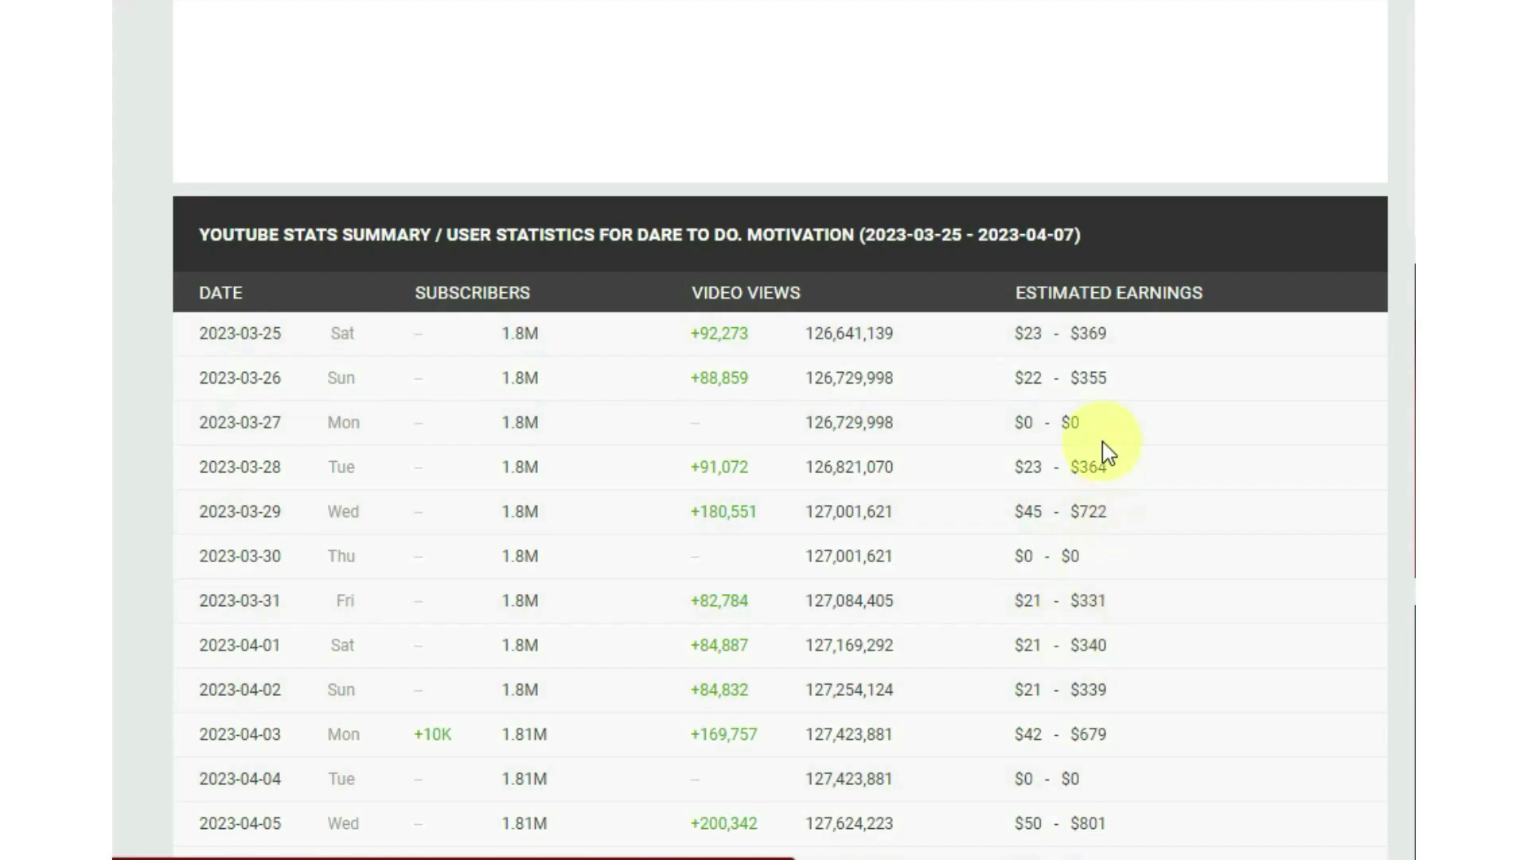
scroll(1101, 454, down, 3)
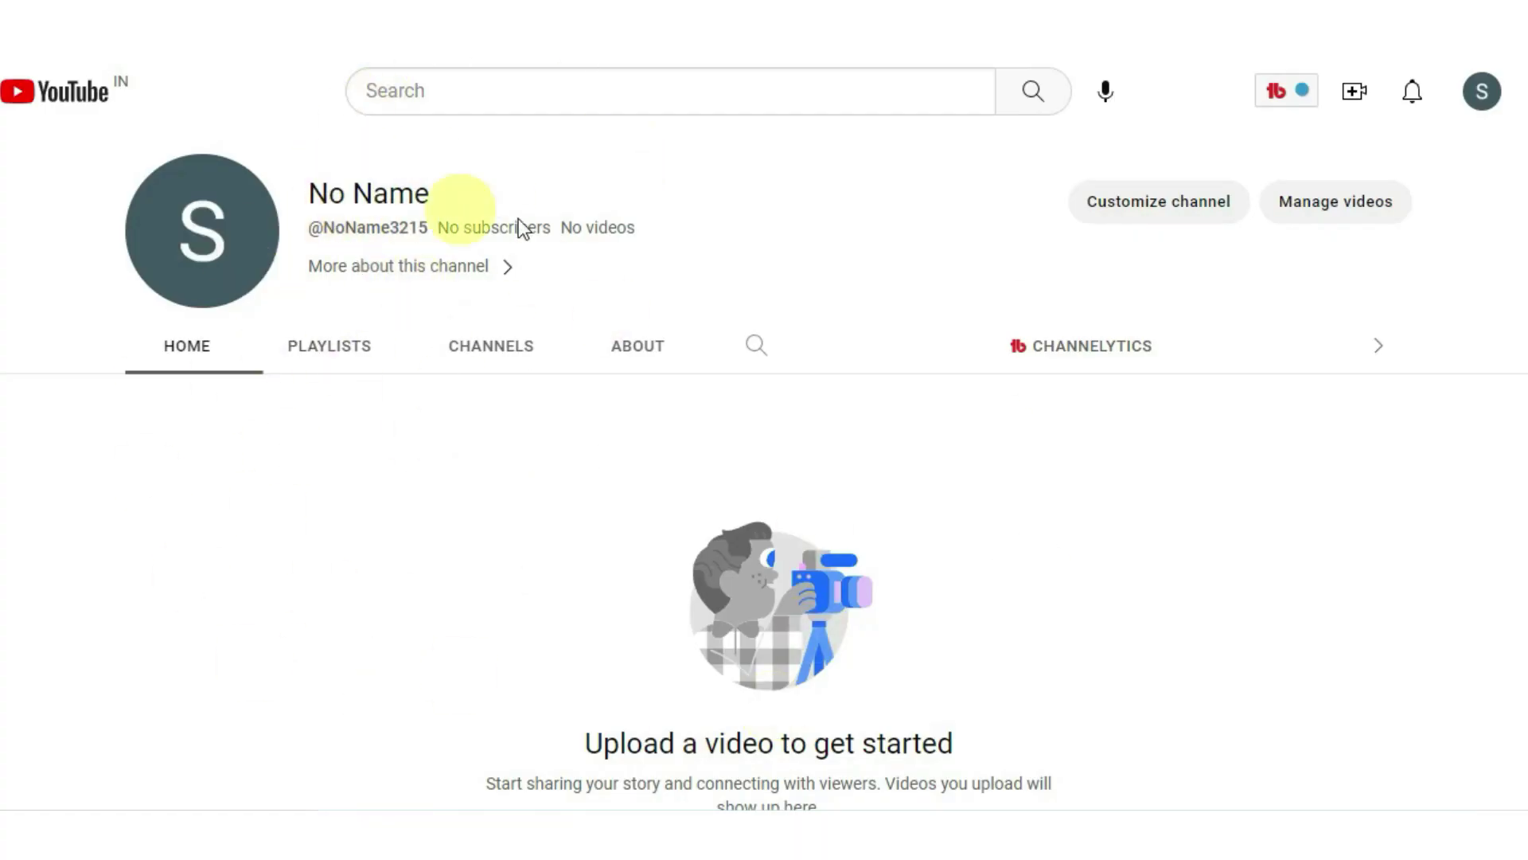
Ask ChatGPT for 50 motivational short-story channel names and select one from the list
text(0)
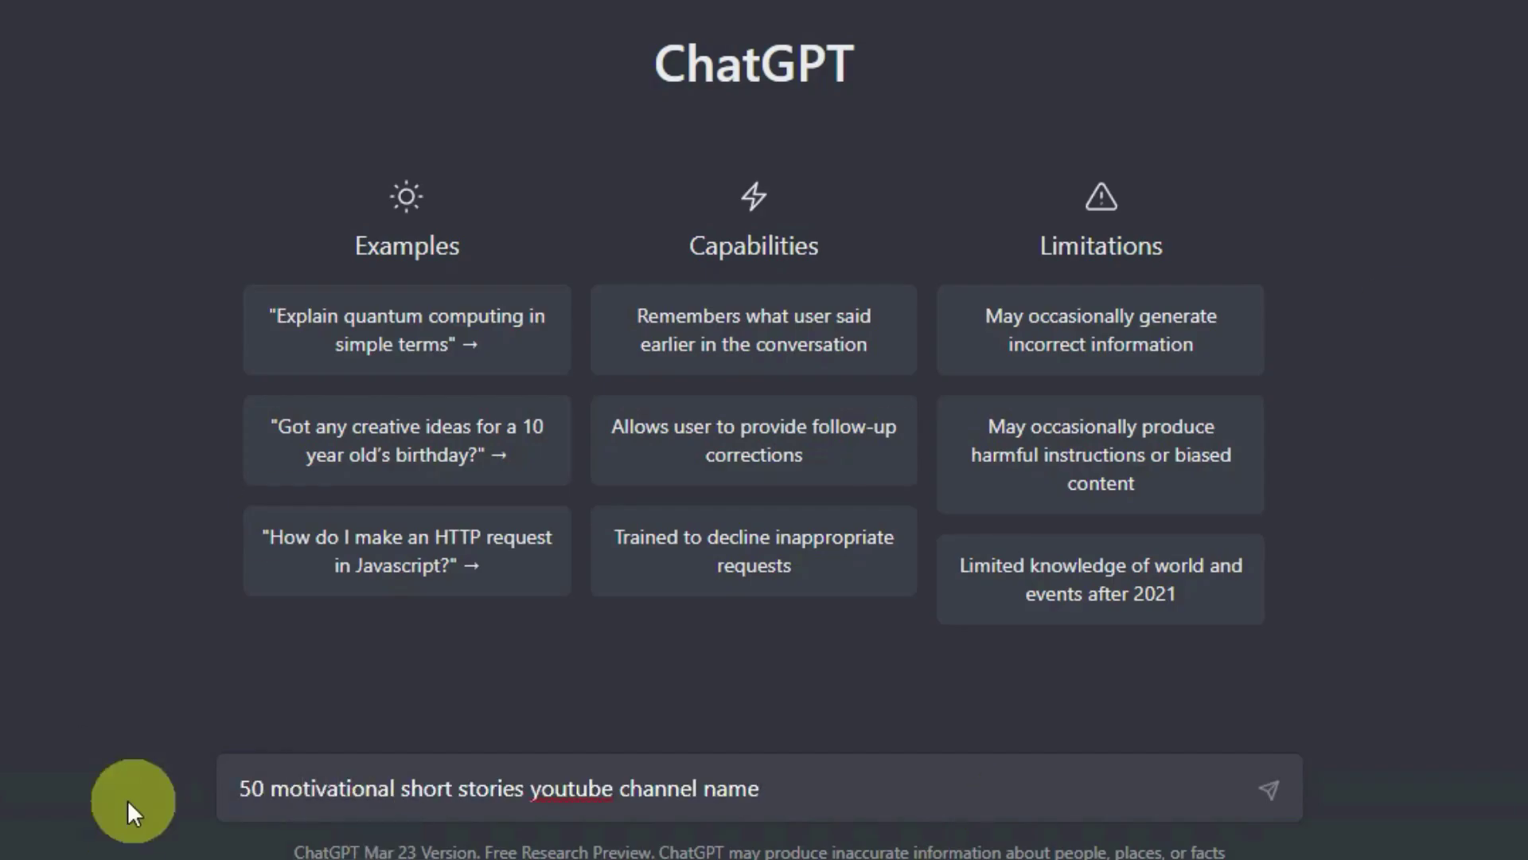
key(Return)
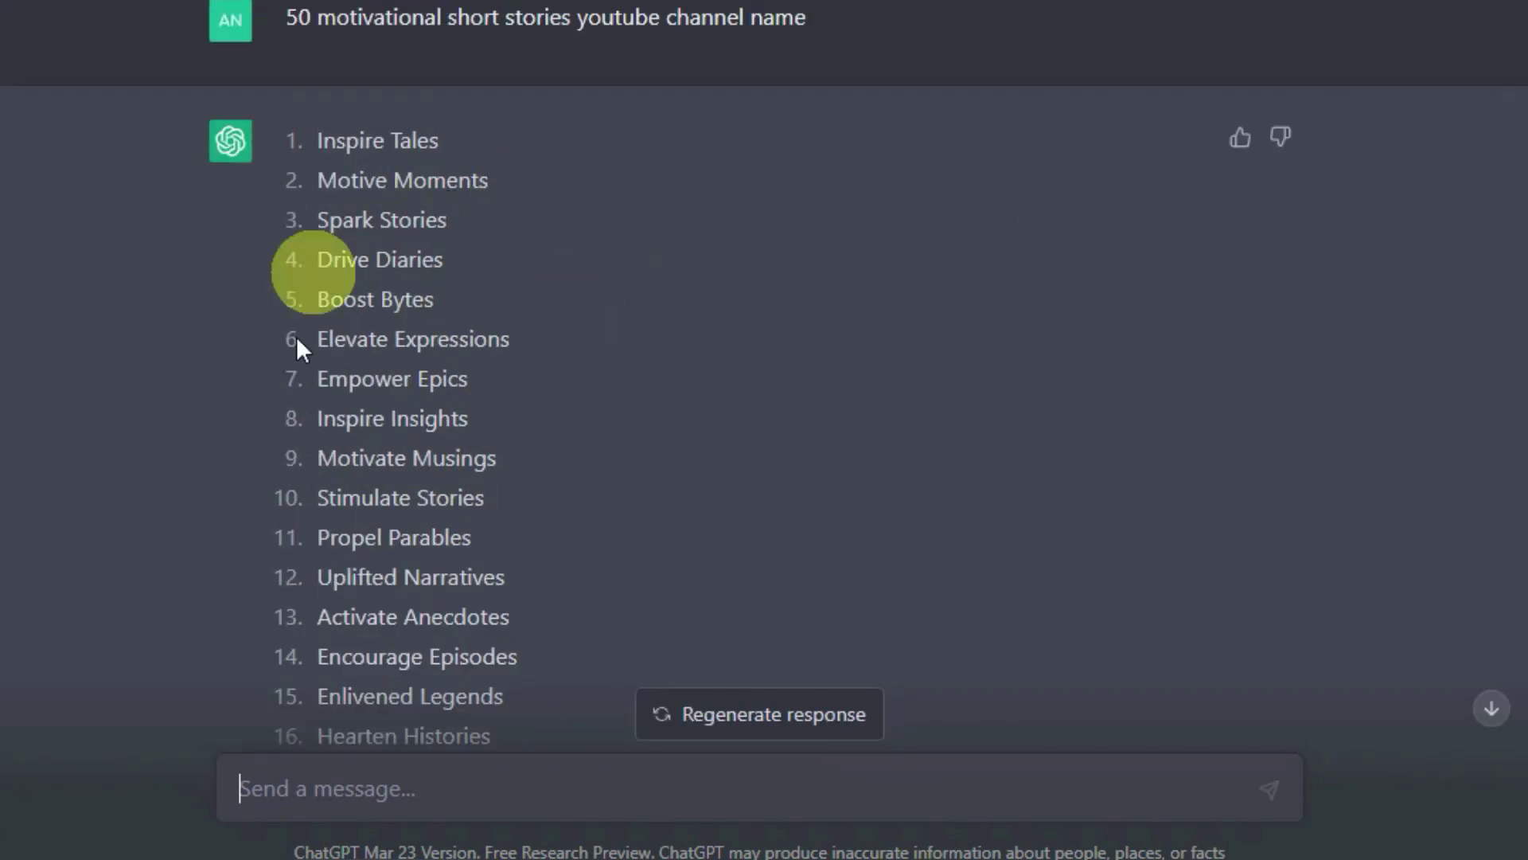
drag(315, 460, 587, 470)
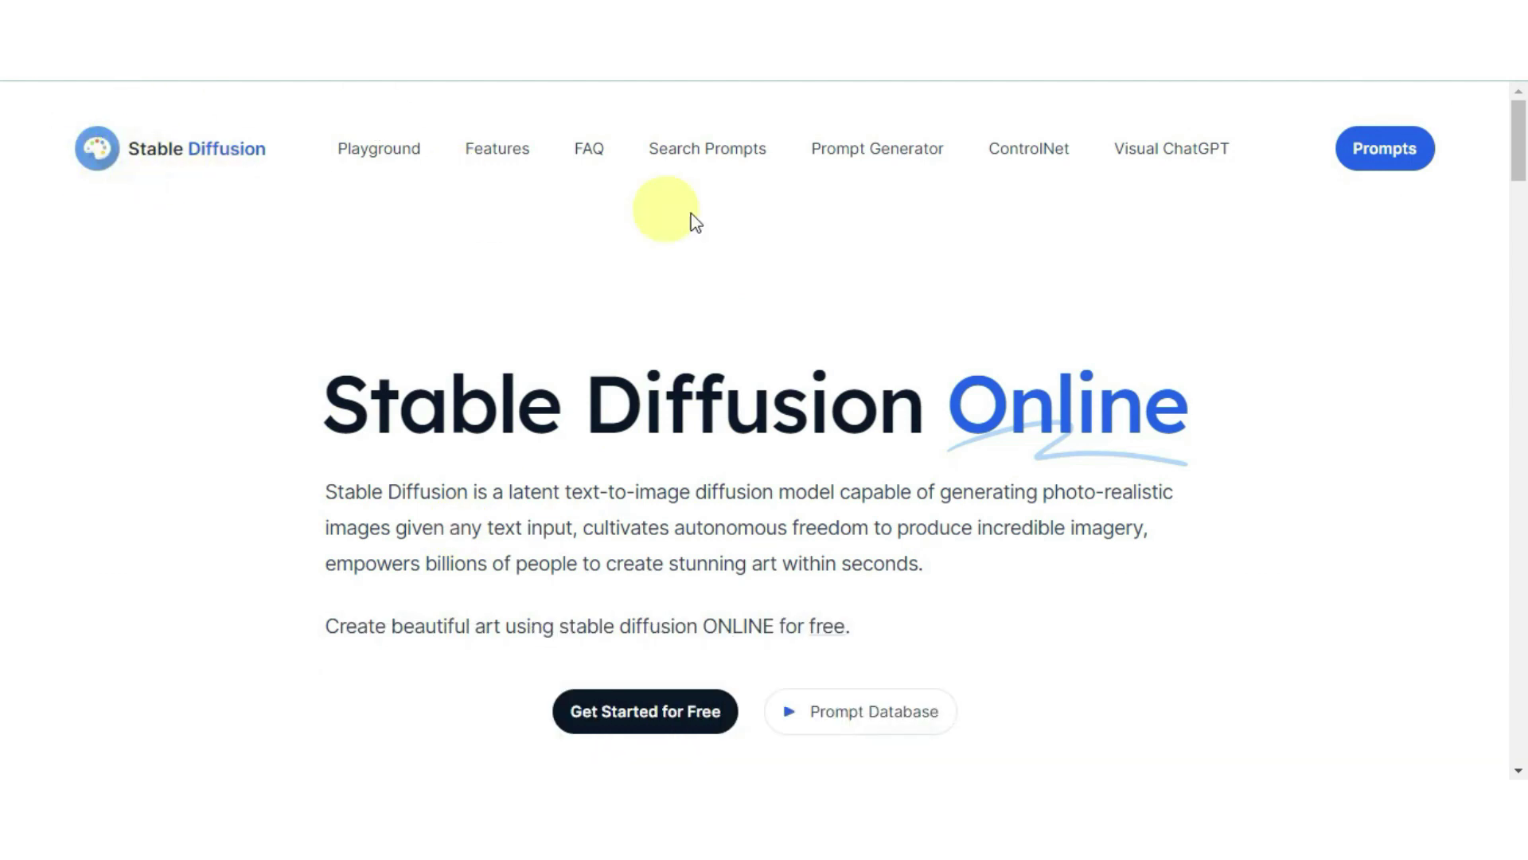
Scroll down to the Stable Diffusion Playground prompt box
scroll(1214, 362, down, 10)
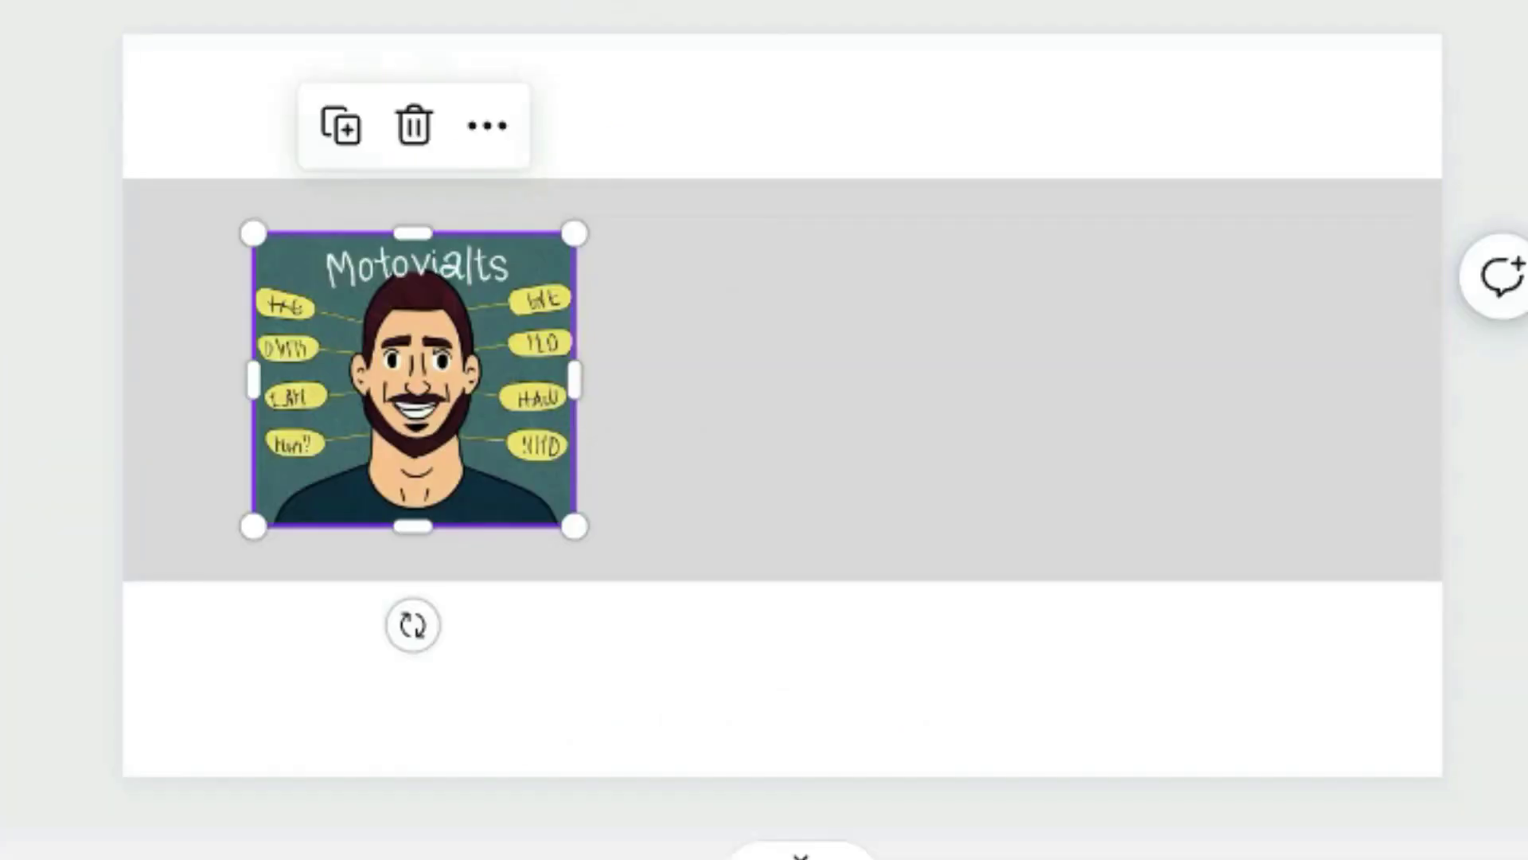
Deselect the cartoon image and add a 'Subscribe' text box beside it
click(253, 6)
text(tSubscri)
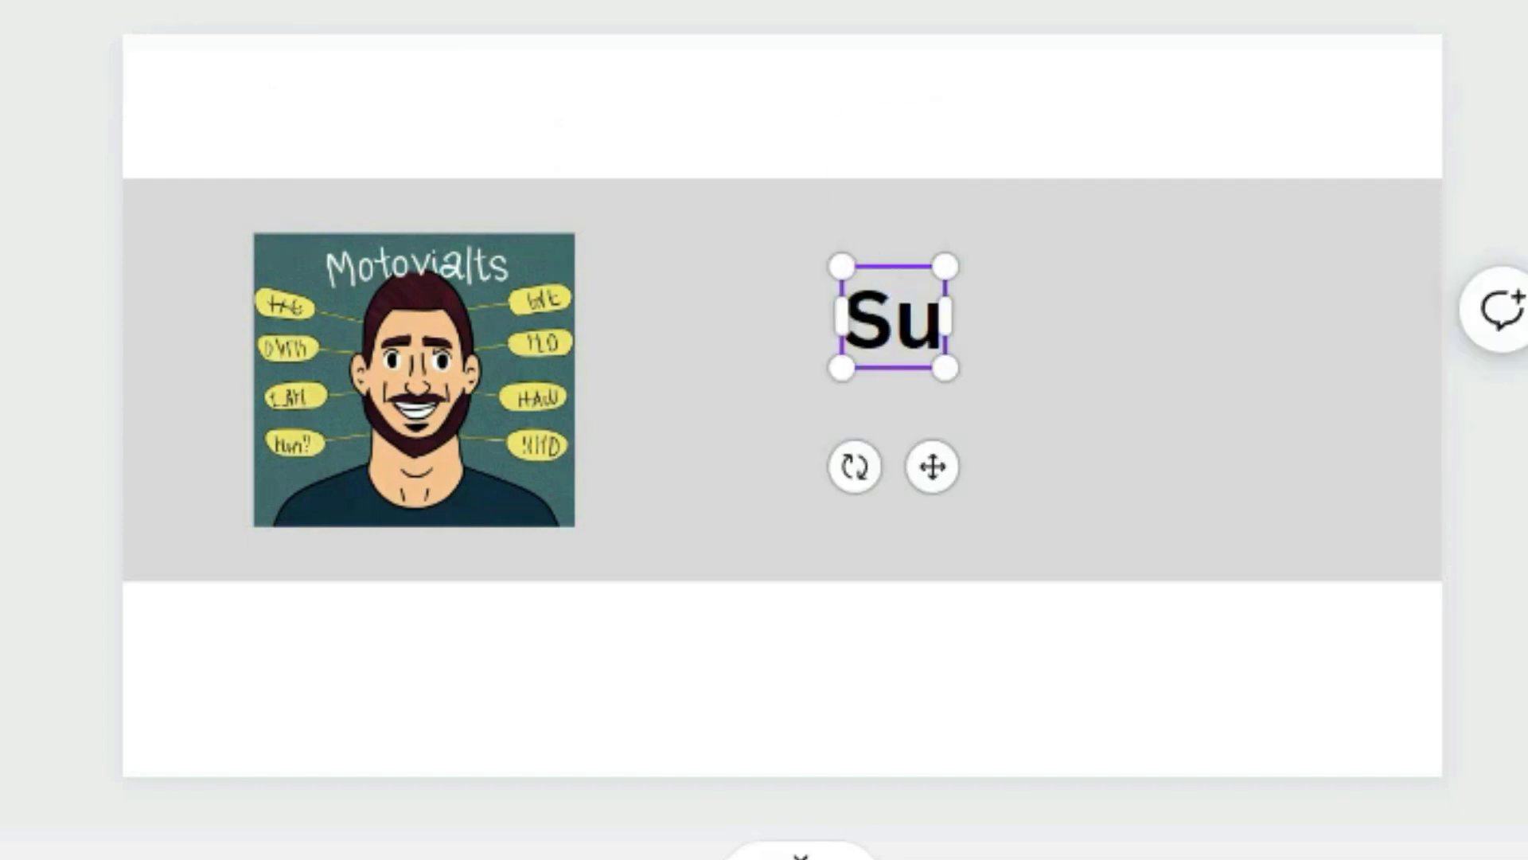
text(be)
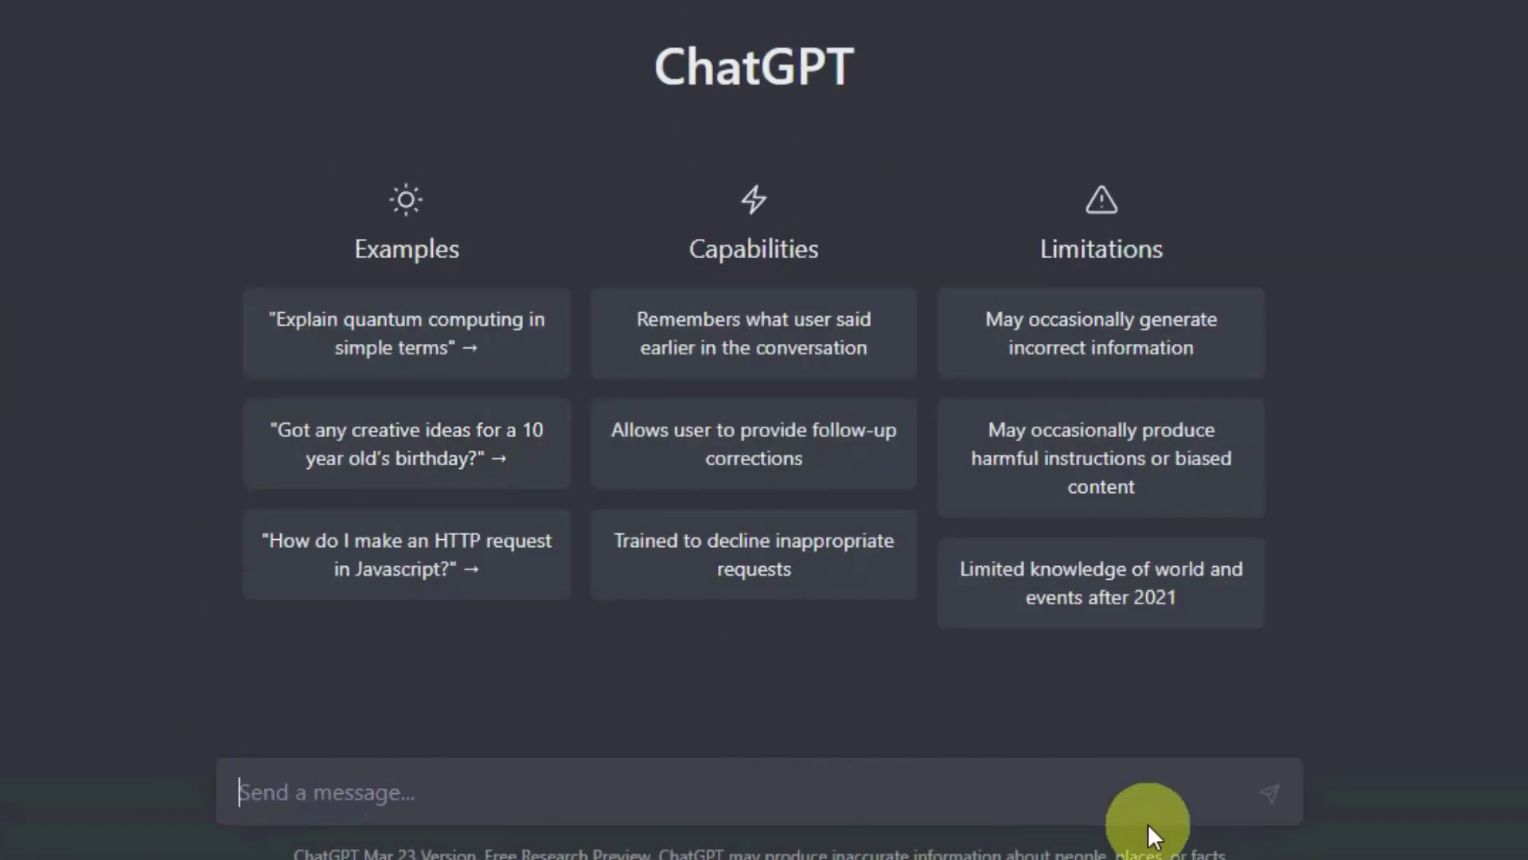
Send the prepared story-ideas prompt and select the first story idea from the reply
text(Give me short story ideas for someone who is wasting his time on social media and doesn't want to study. But I want him to read the short story to get motivated and get an idea to start studying.")
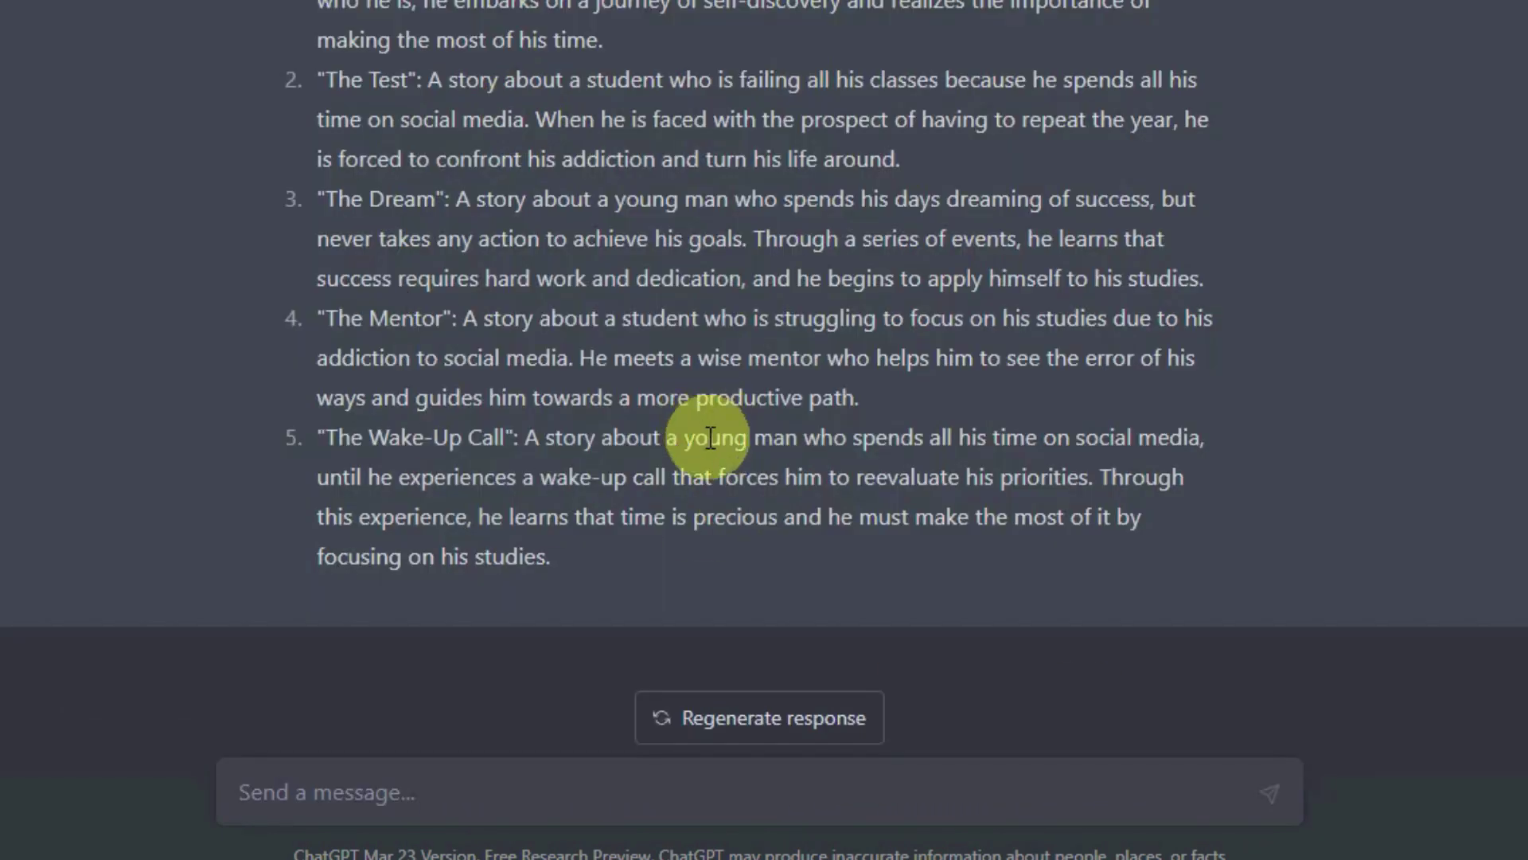
scroll(711, 437, up, 4)
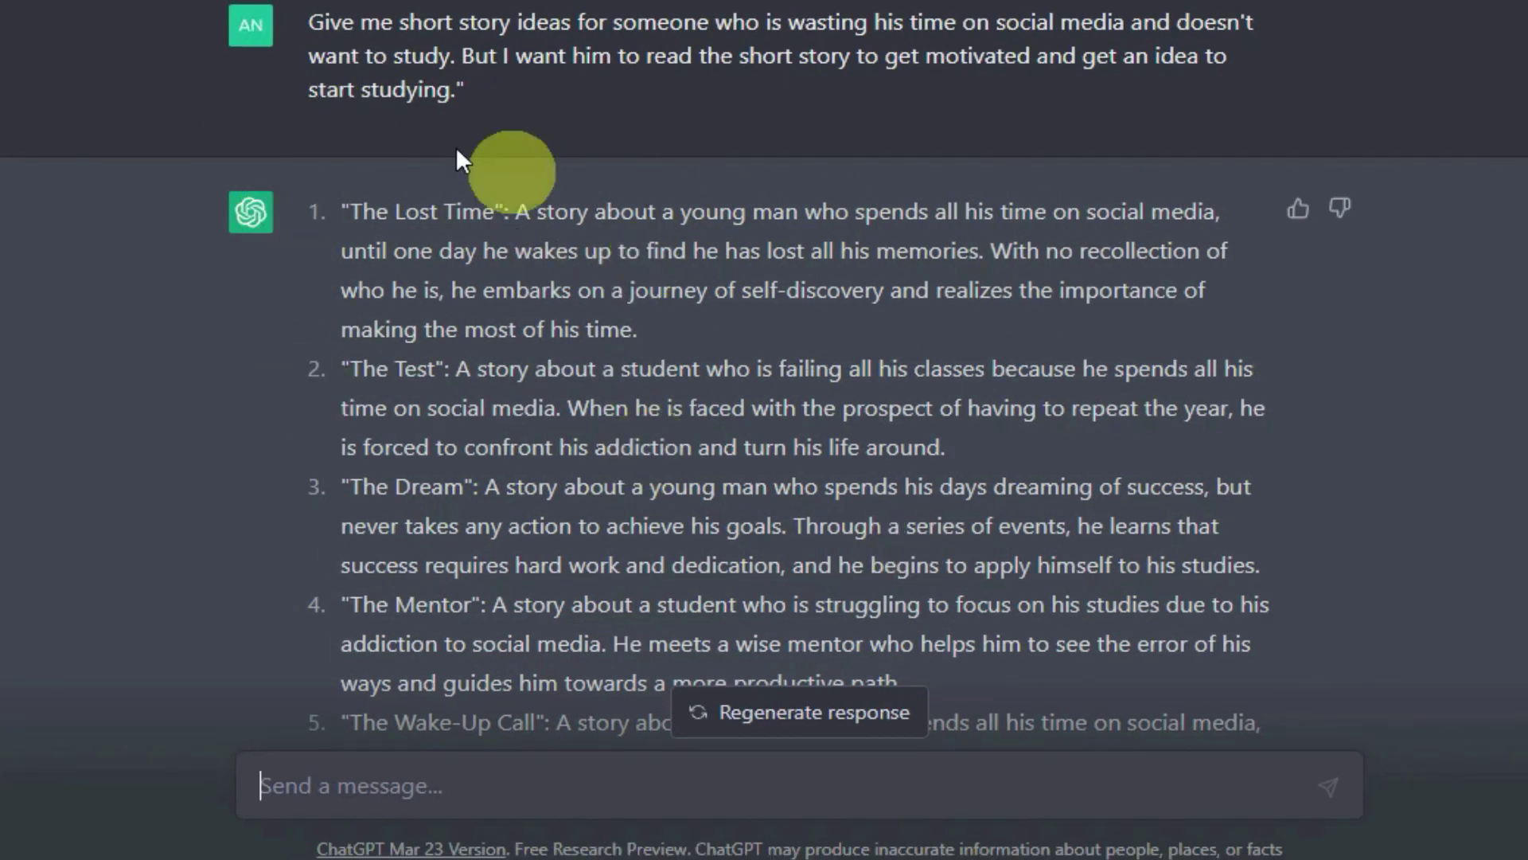
drag(350, 213, 1047, 221)
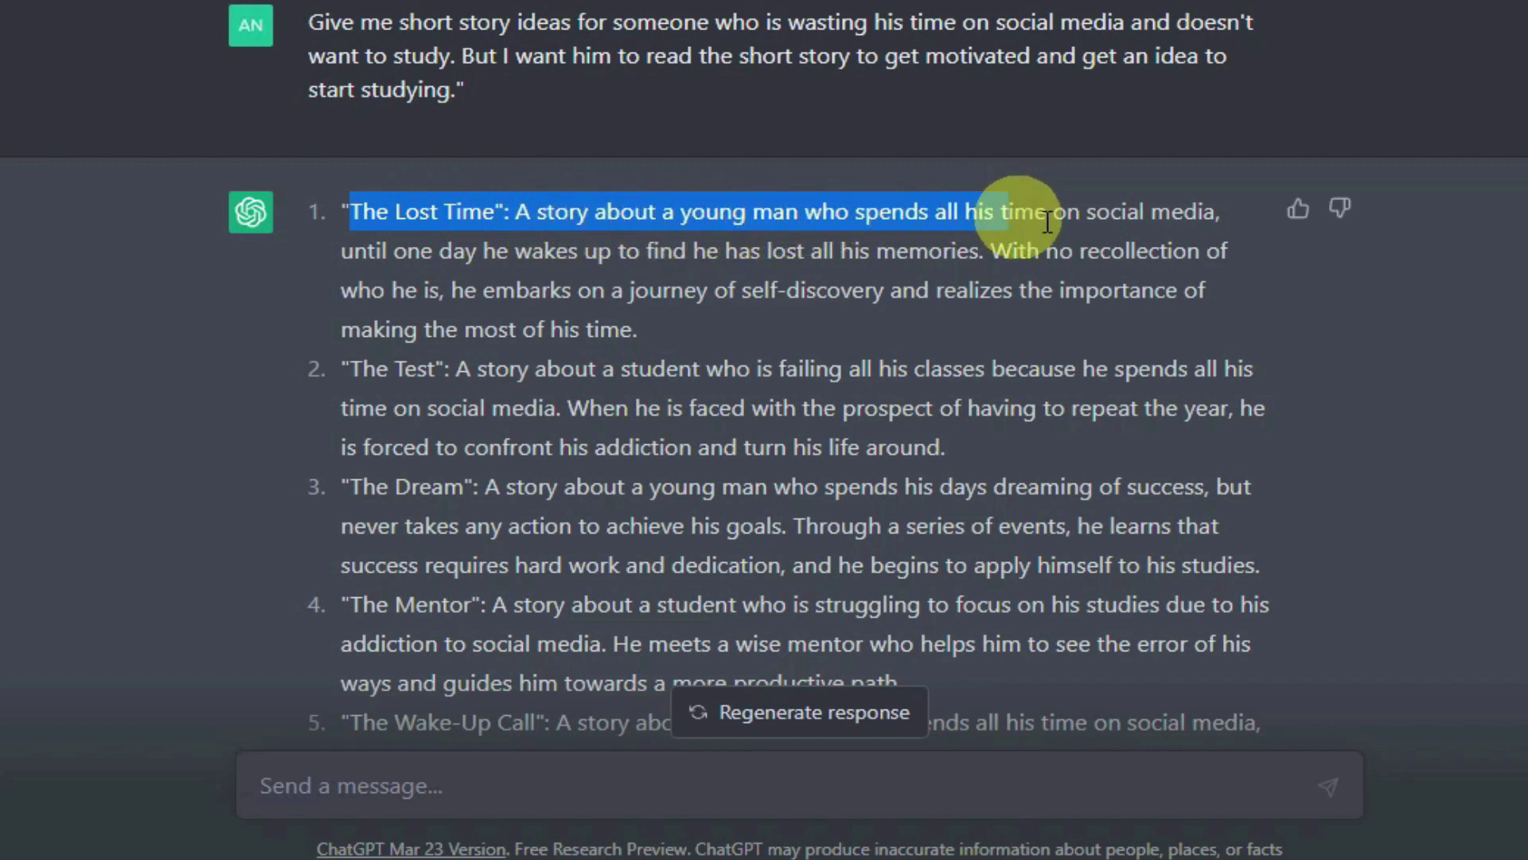
drag(1186, 226, 1329, 368)
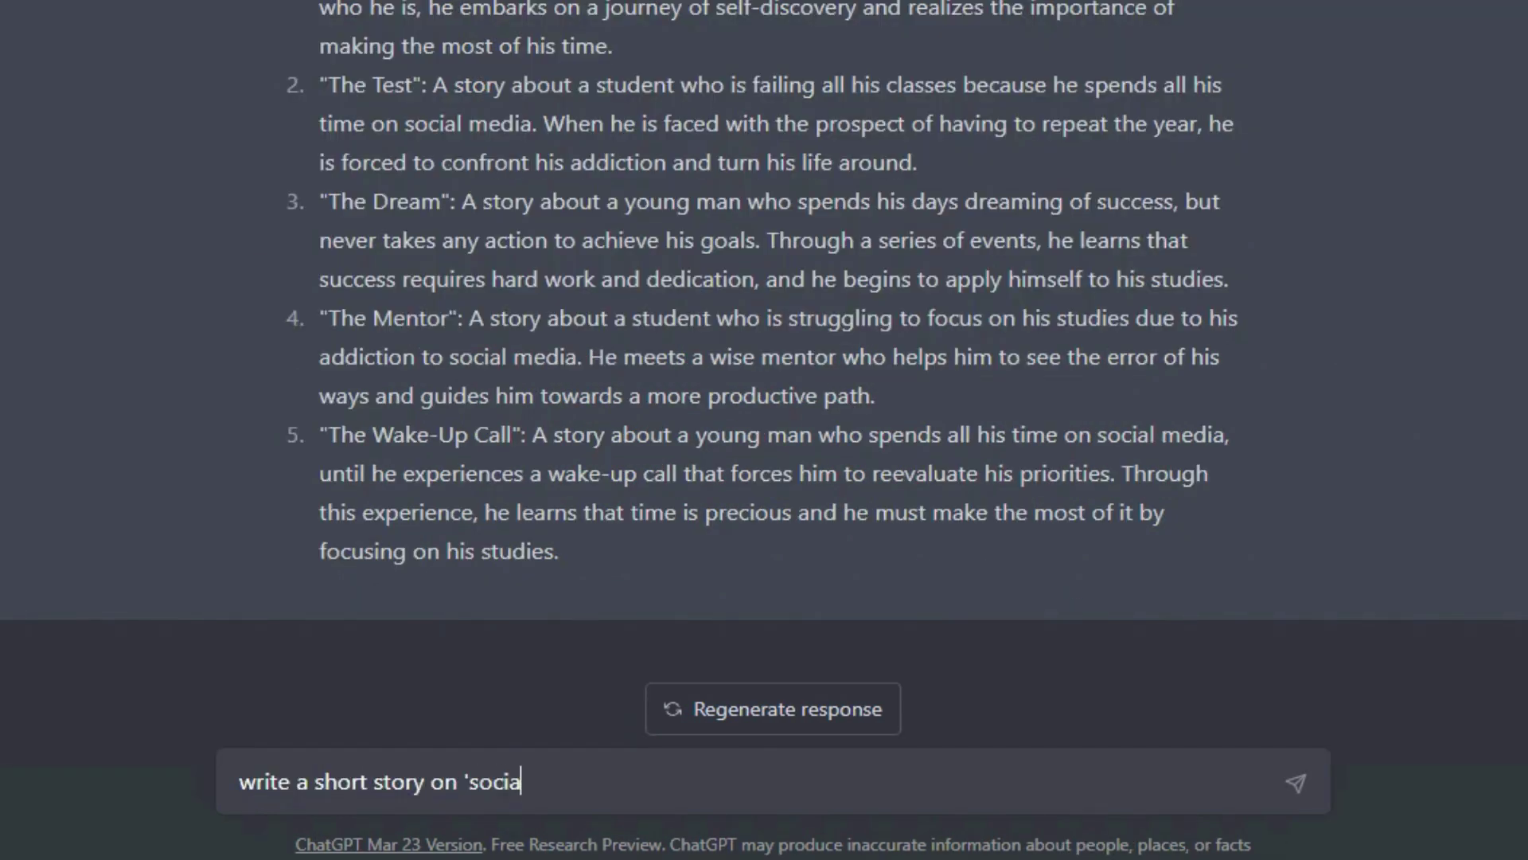
Request a short story on 'social media trap' and select the generated story text
text(')
key(Return)
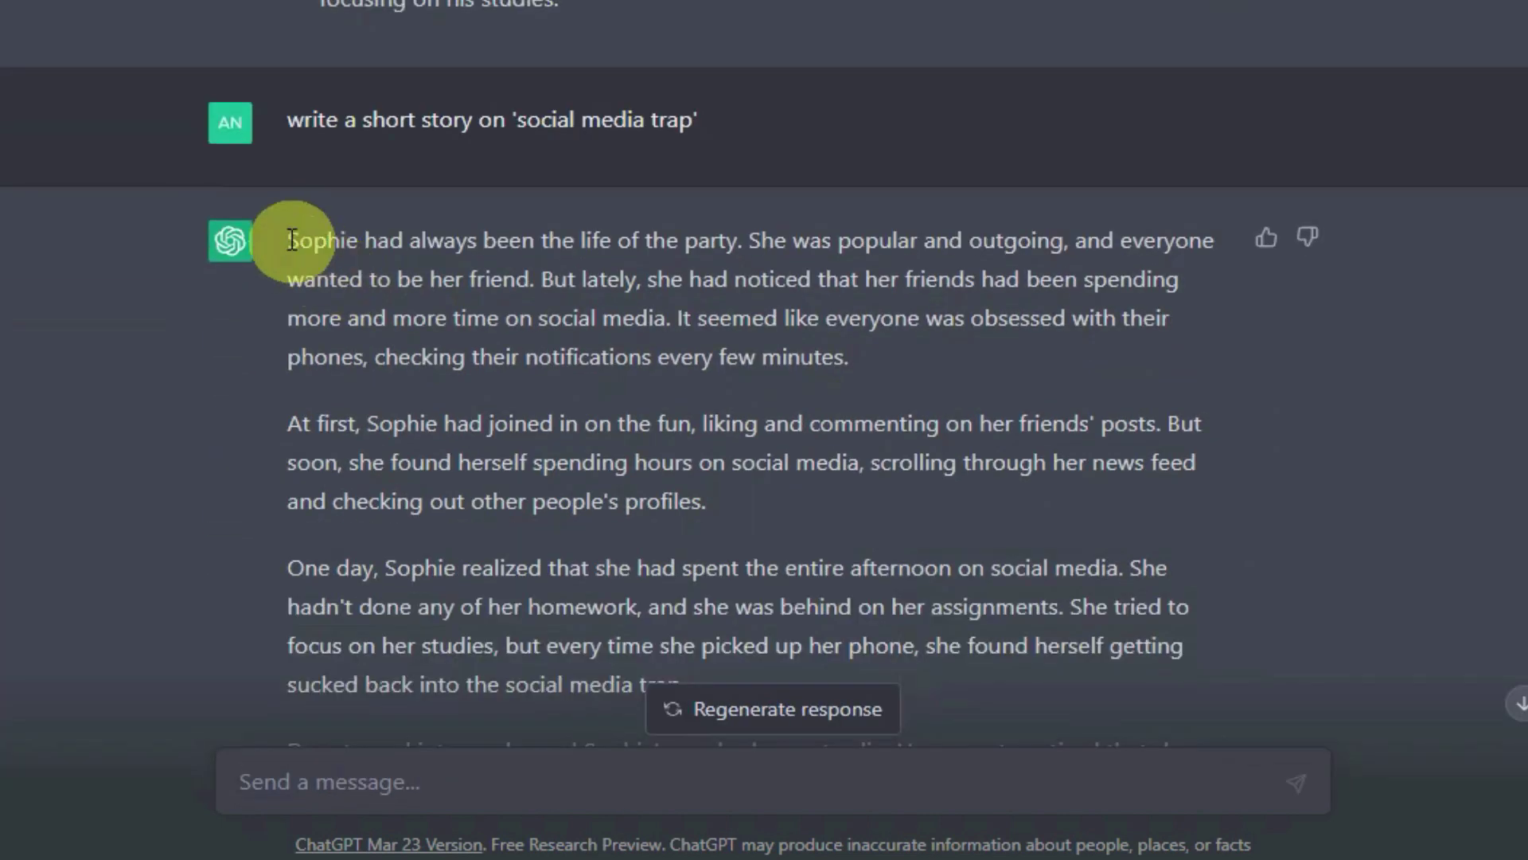
drag(265, 239, 1324, 614)
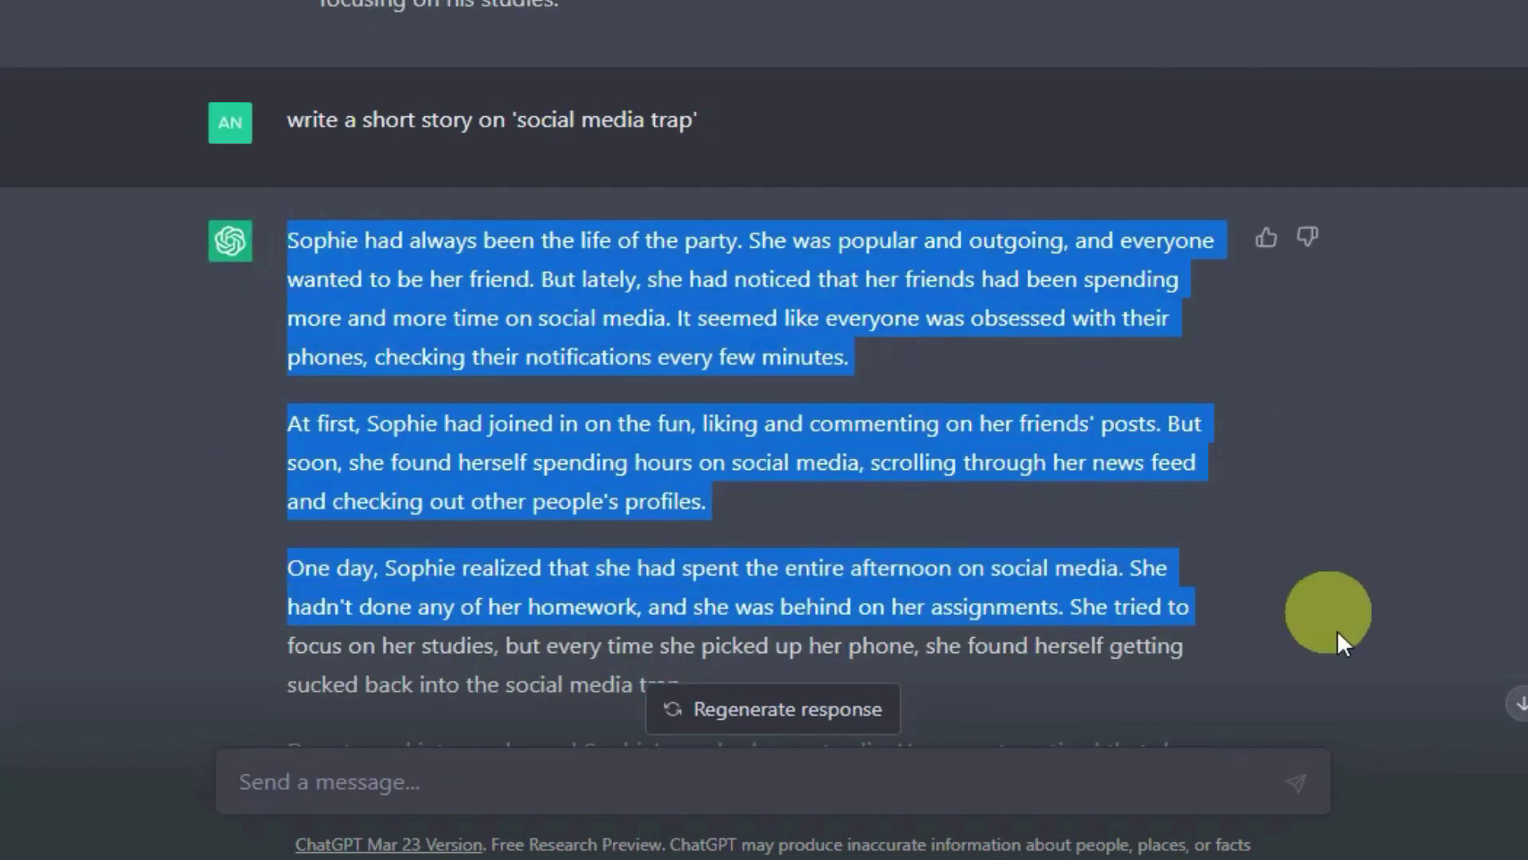
scroll(1067, 518, down, 10)
click(913, 335)
scroll(273, 126, up, 10)
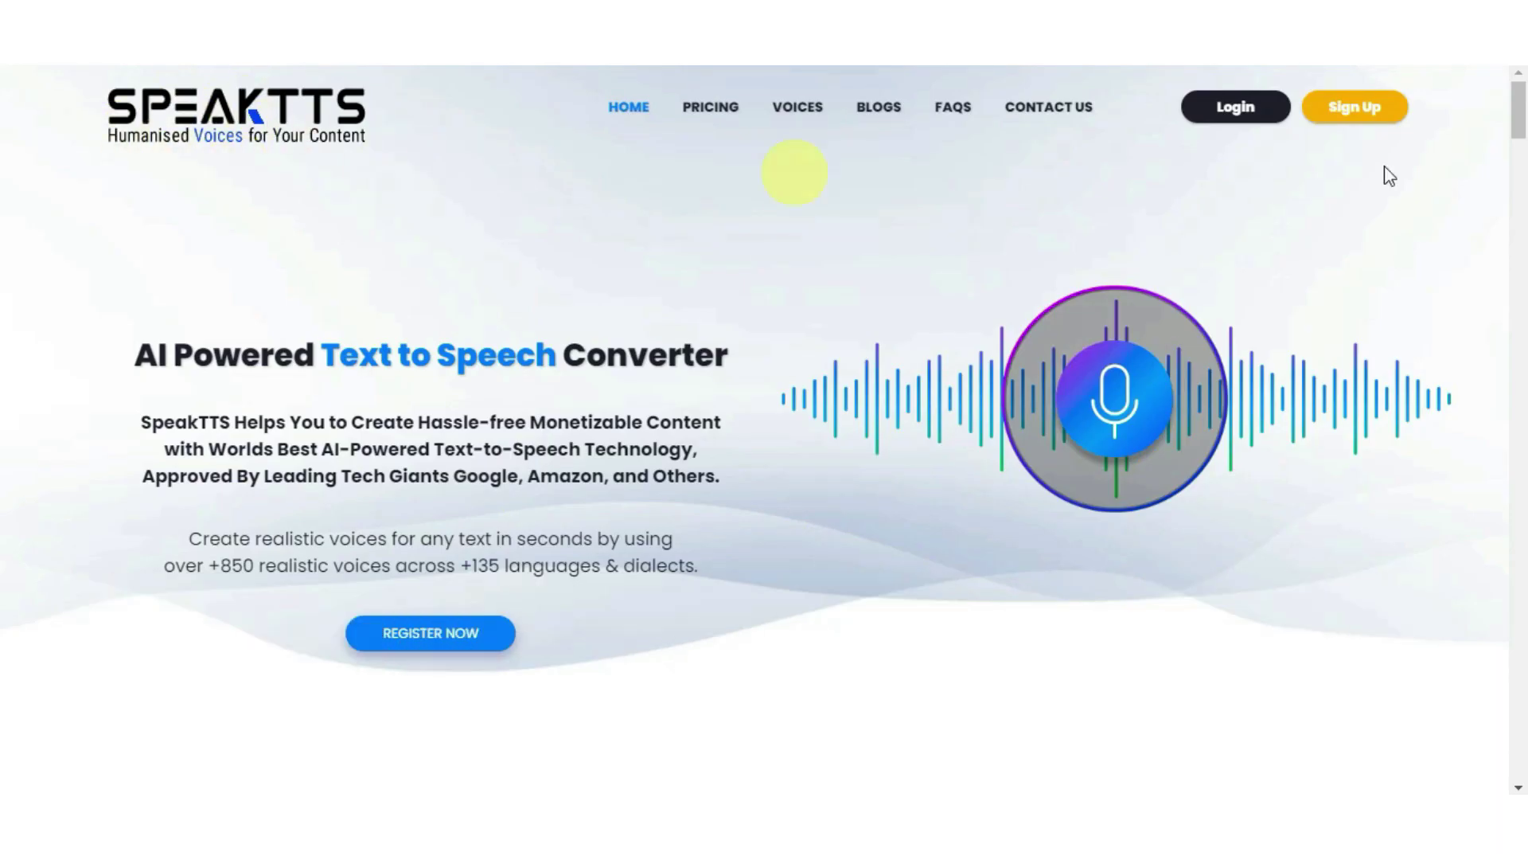
Log in to SpeakTTS and paste the ChatGPT story into the text-to-speech box
scroll(863, 536, down, 8)
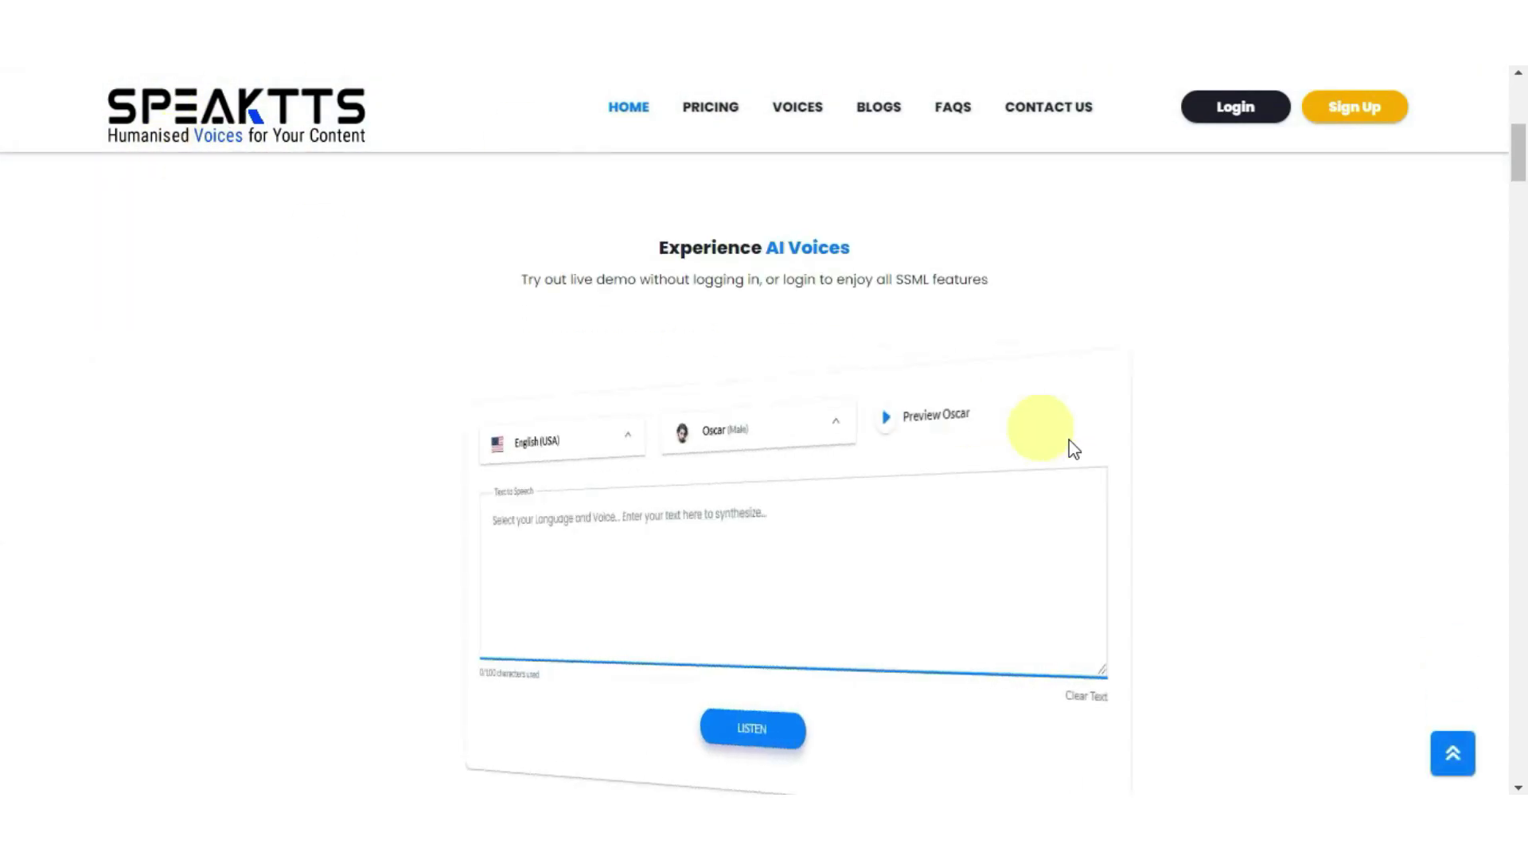
scroll(954, 494, down, 15)
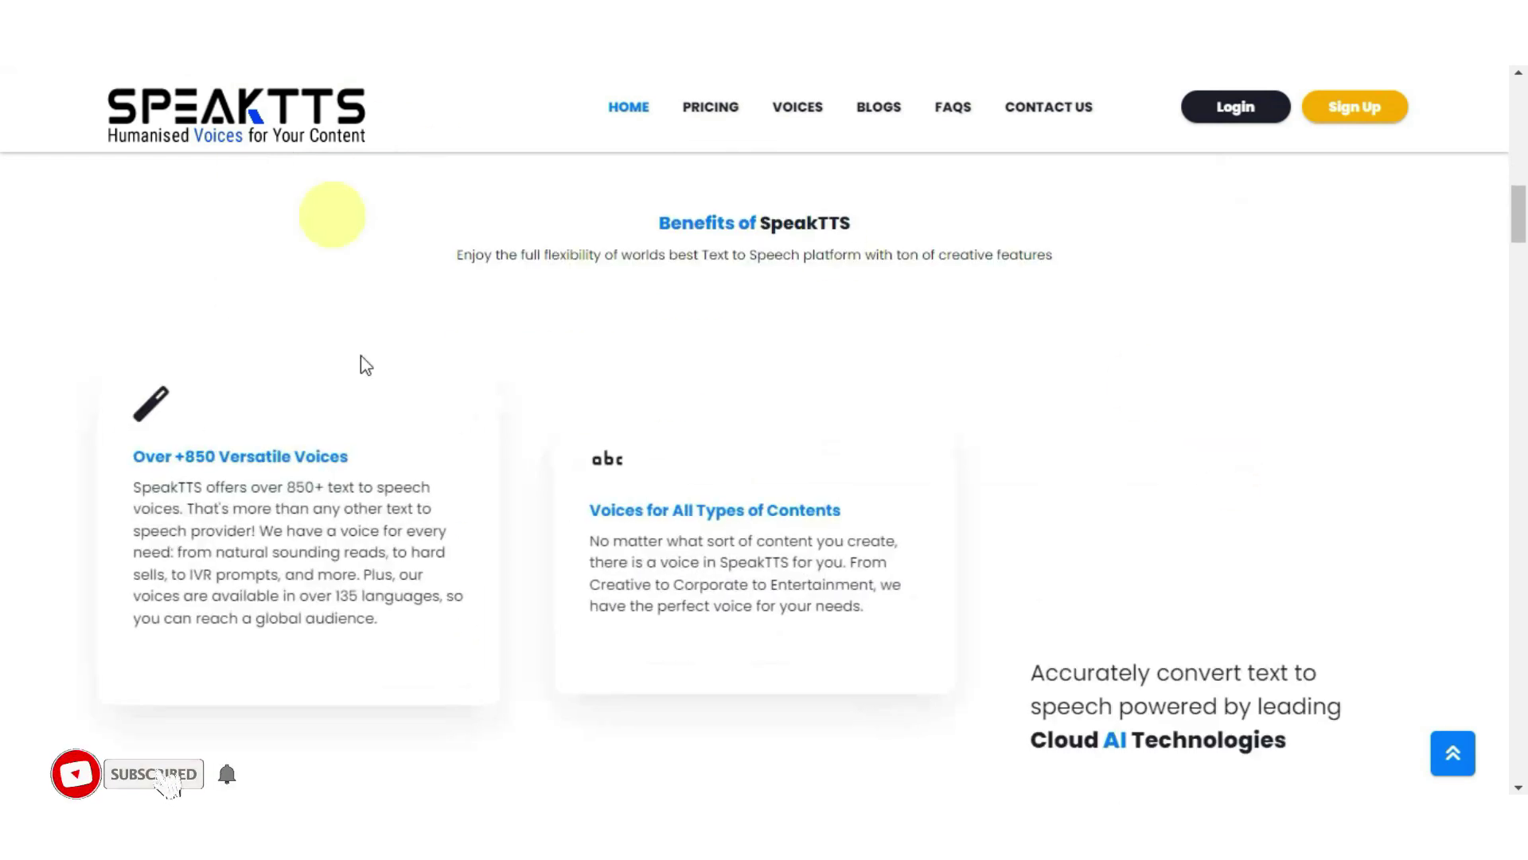
scroll(812, 382, down, 8)
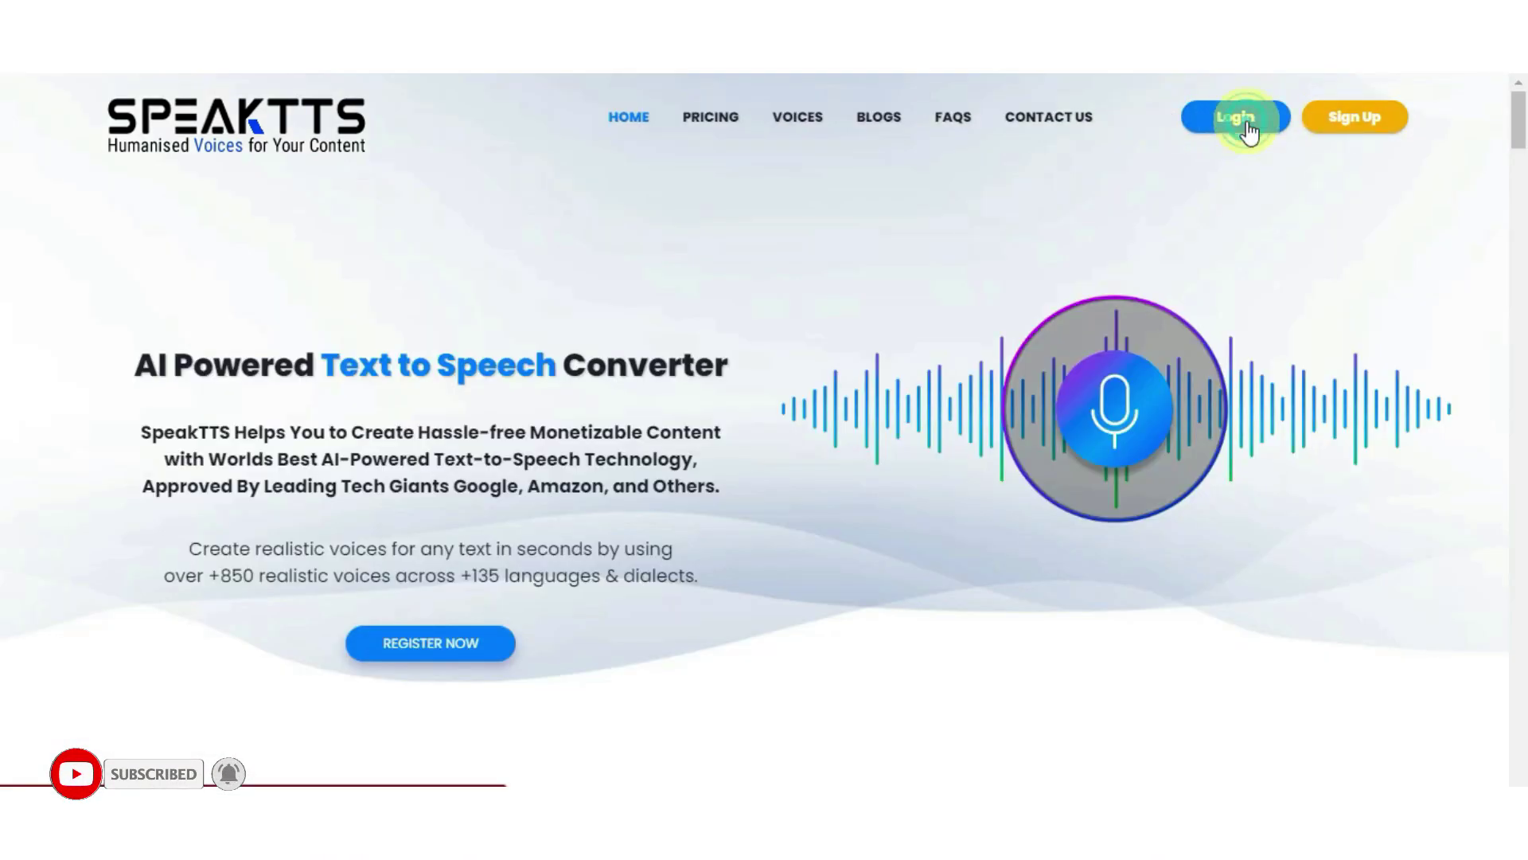
click(1247, 127)
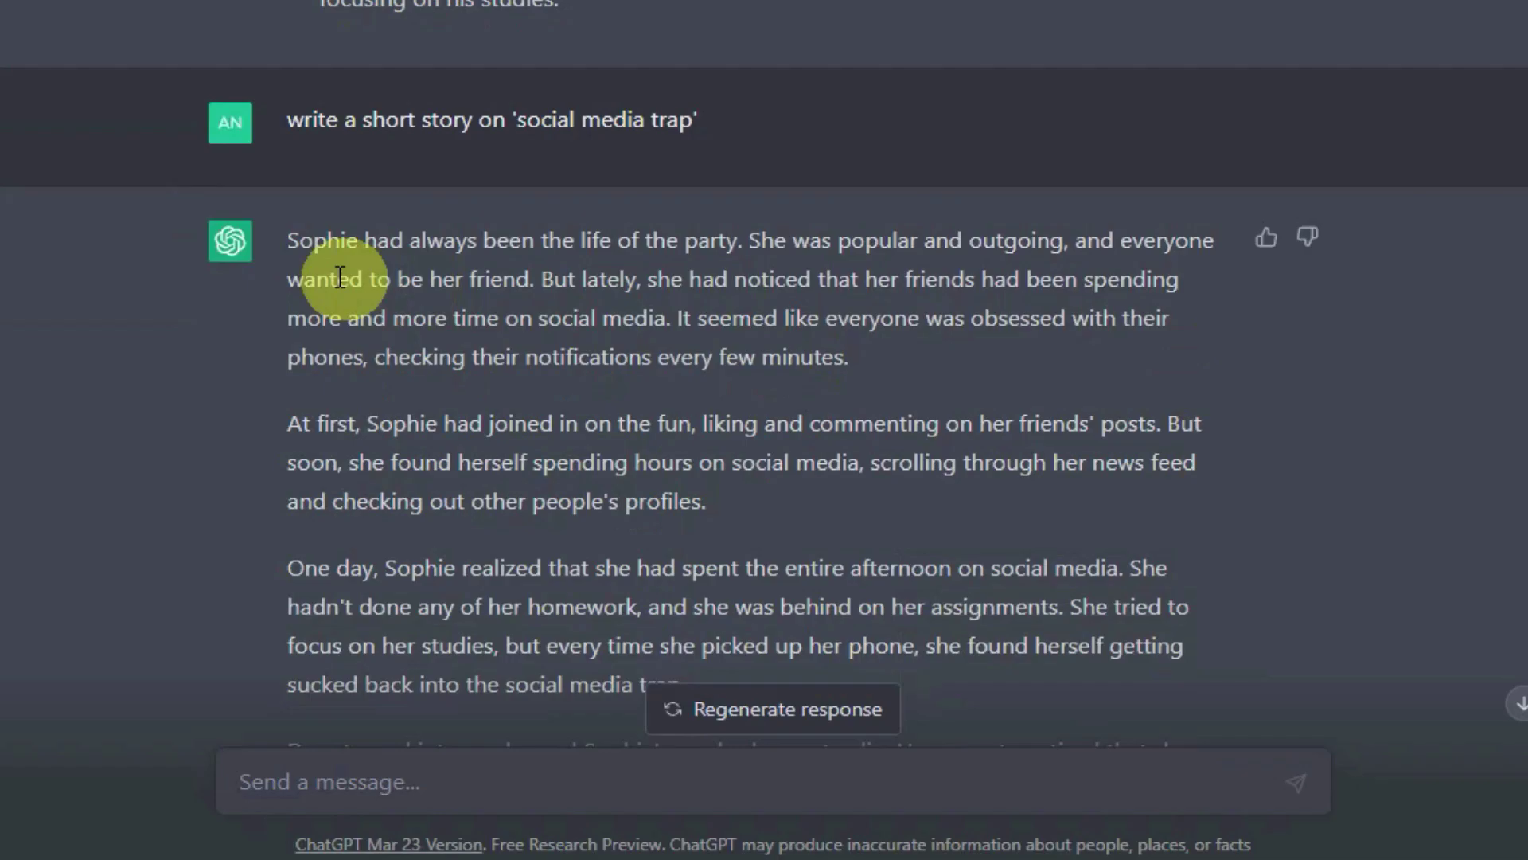
drag(342, 255, 908, 358)
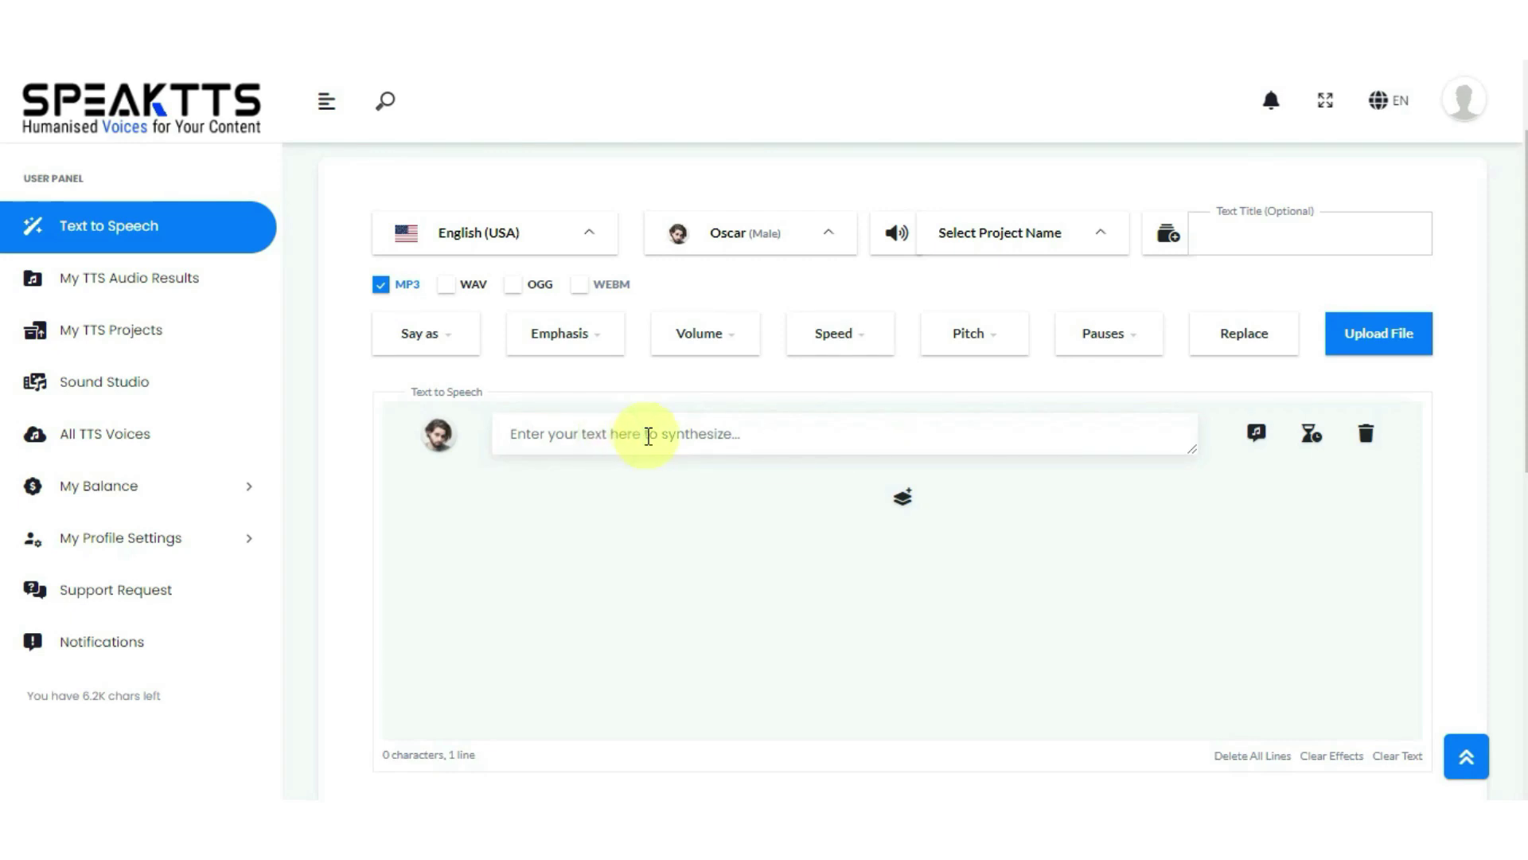
text(Sophie had always been the life of the party. She was popular and outgoing, and everyone wanted to be her friend. But lately, she had noticed that her friends had been spending more and more time on social media. It seemed like everyone was obsessed with their phones, checking their notifications every few minutes.)
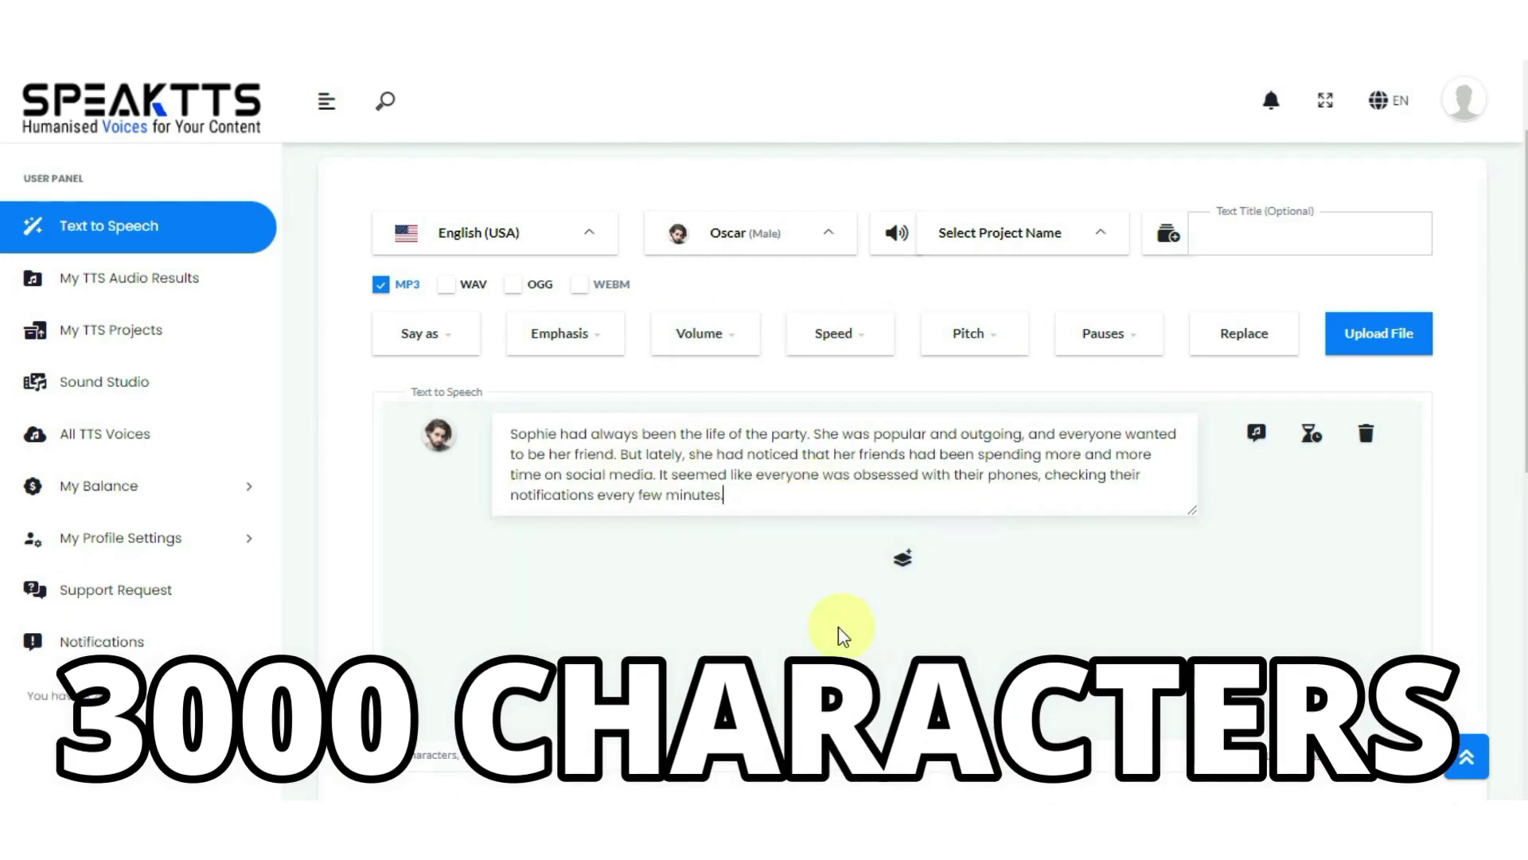
Pick a voice, synthesize the story, and download the mp3 voiceover
click(824, 237)
scroll(784, 589, down, 2)
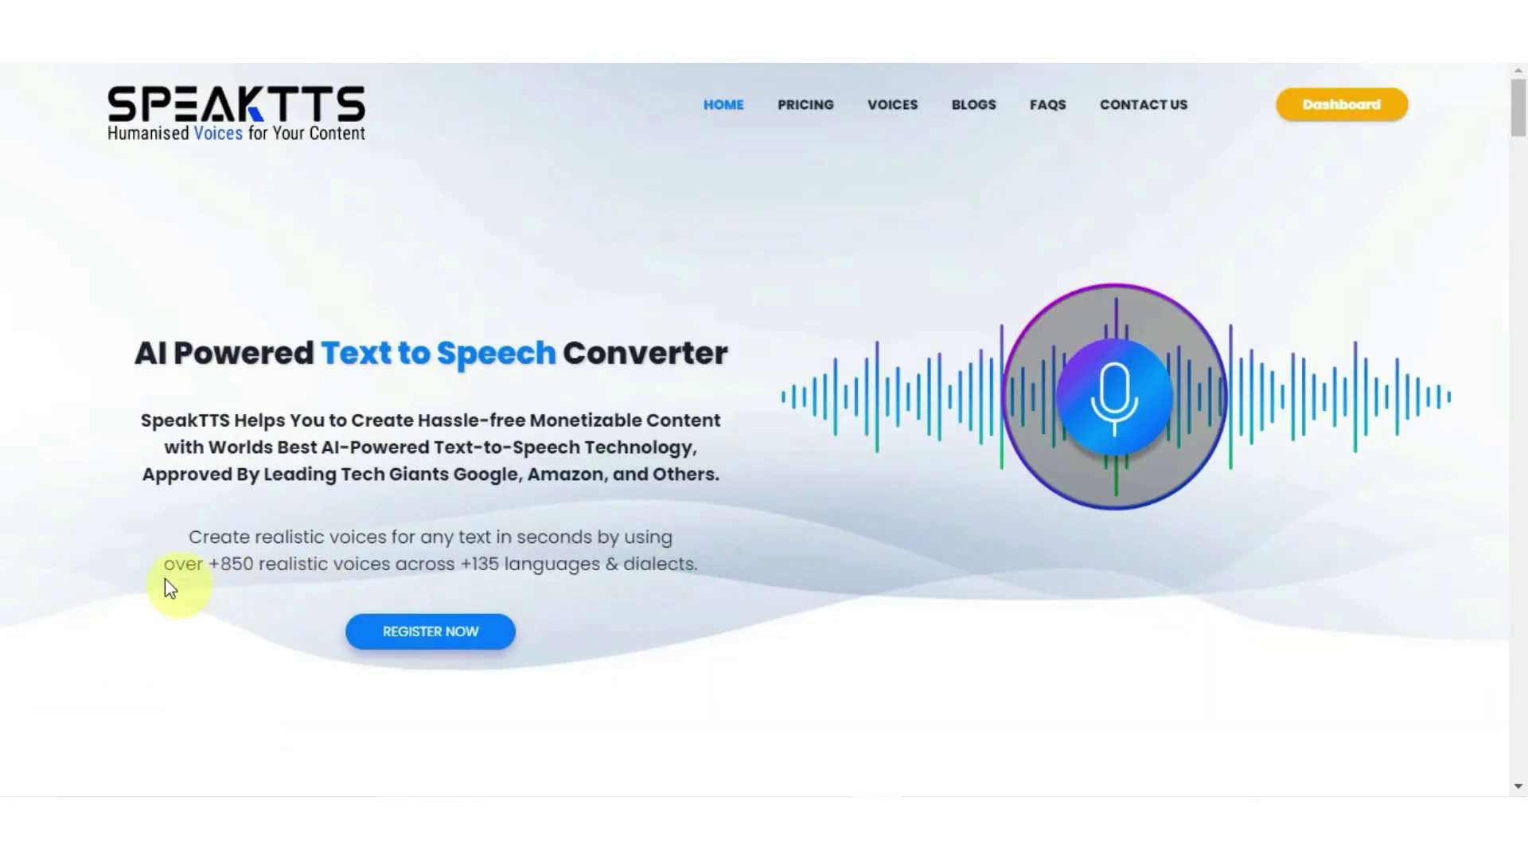
drag(155, 565, 308, 563)
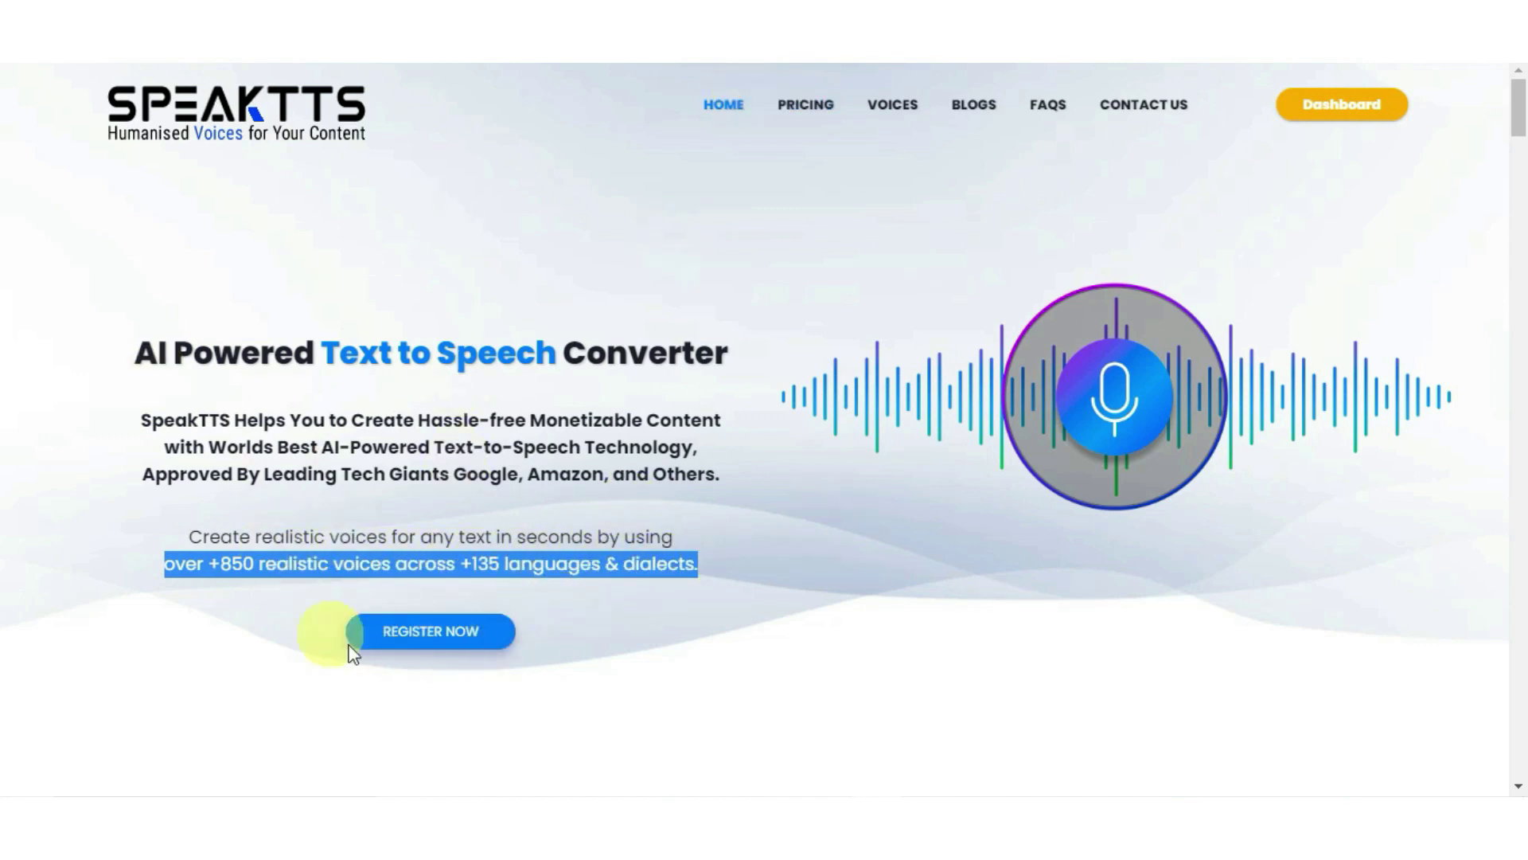
click(987, 476)
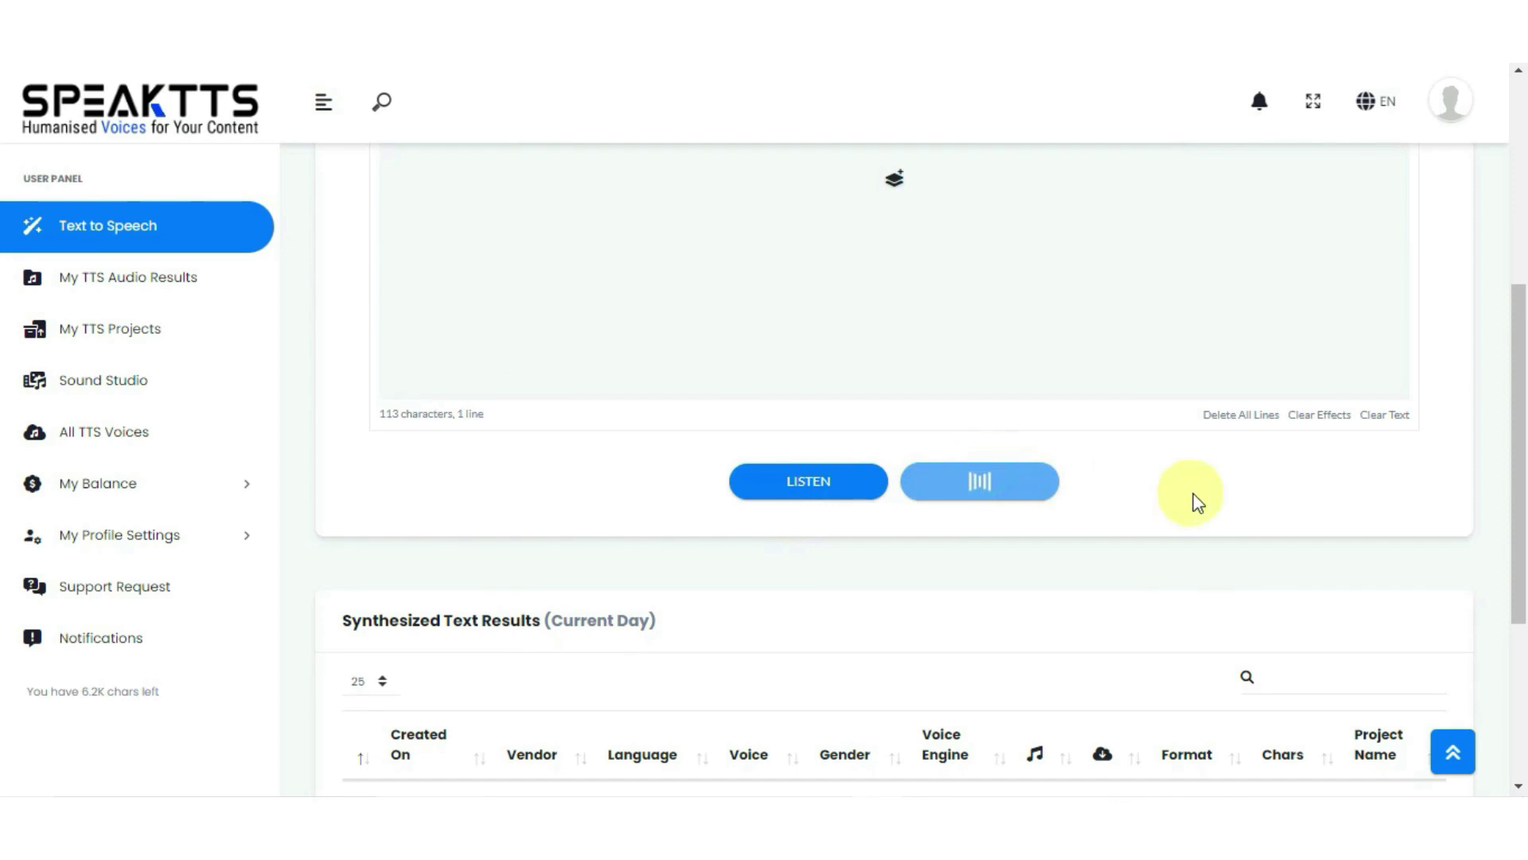
scroll(1197, 501, down, 5)
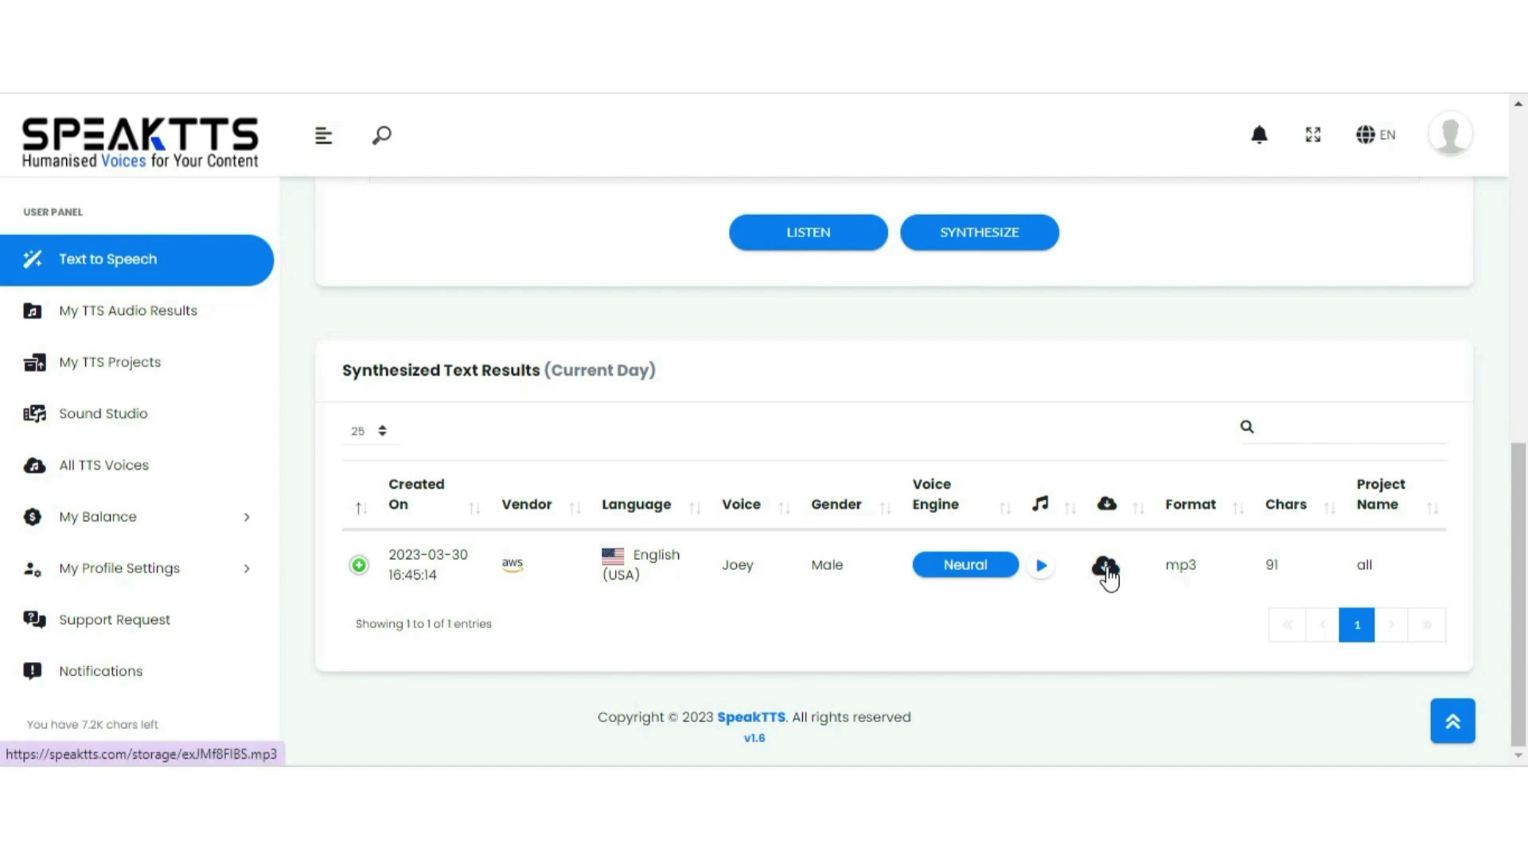
click(1108, 569)
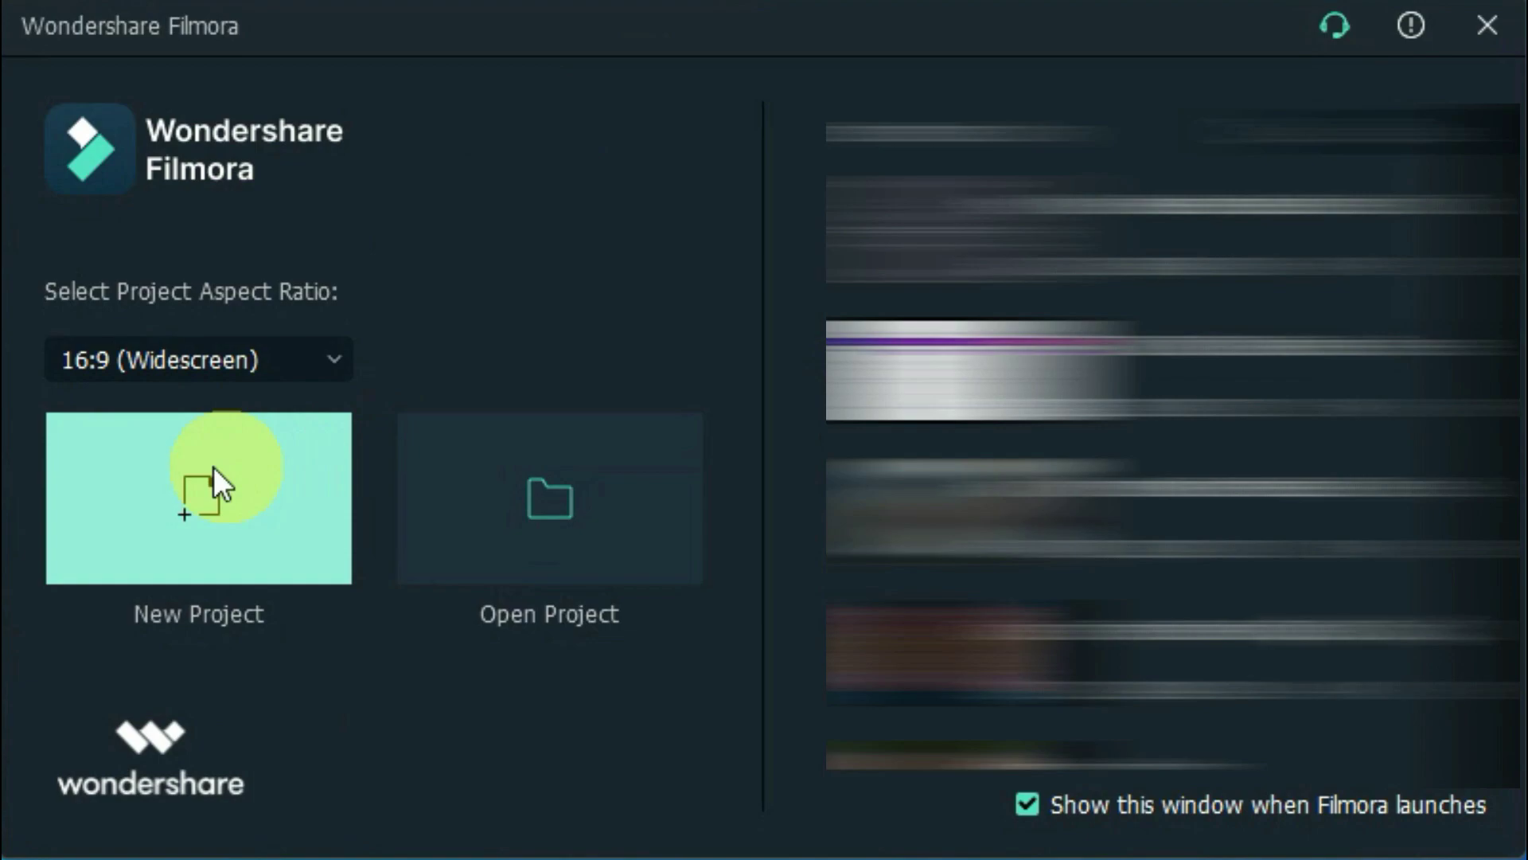
Start a new Filmora project, import the voiceover mp3, and place it on the audio track
click(211, 477)
click(206, 20)
mouse_move(241, 59)
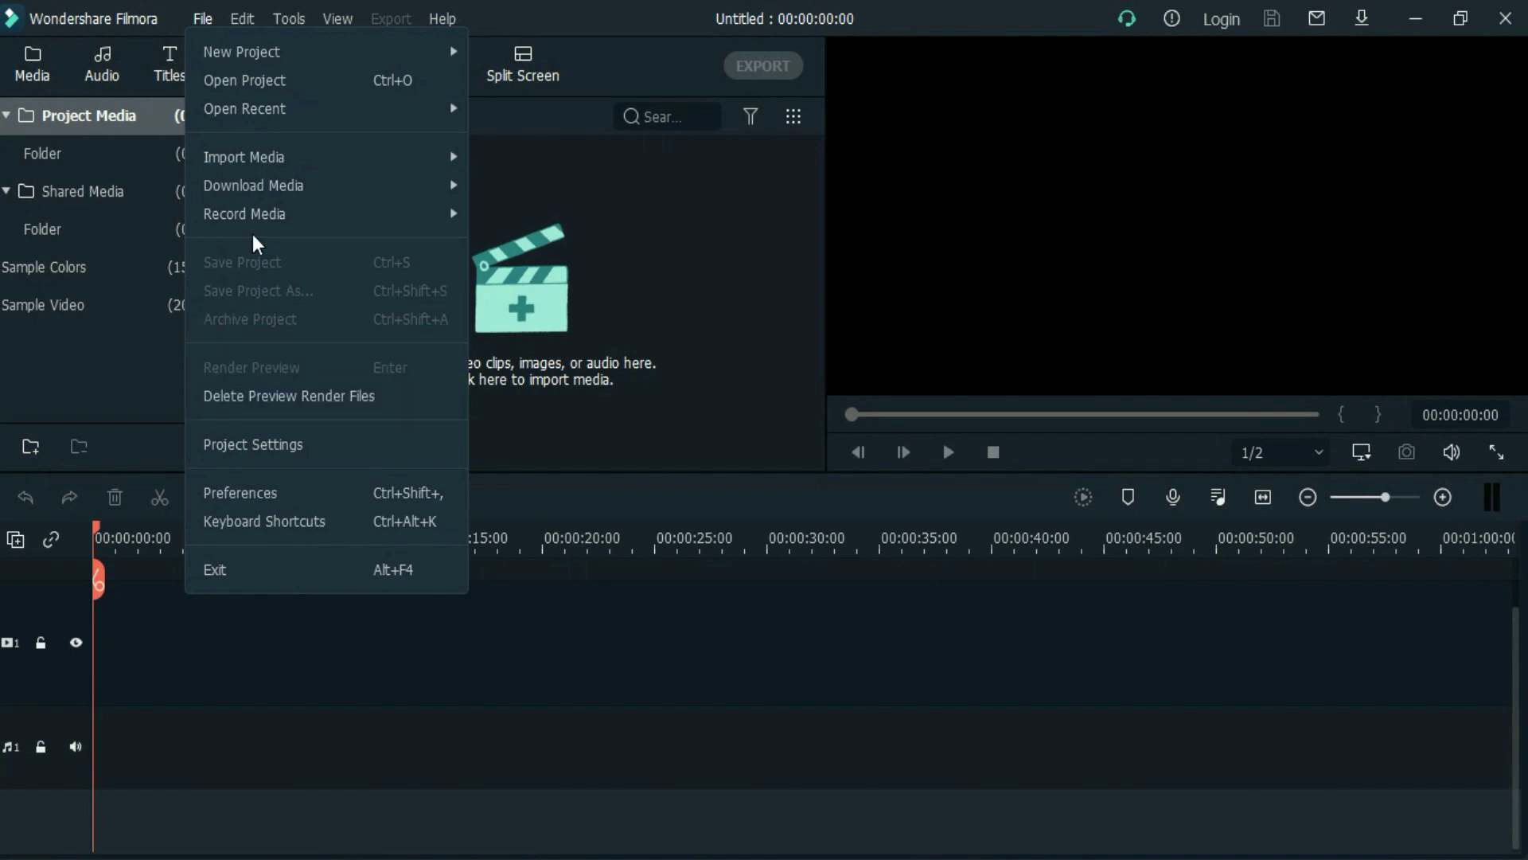
click(362, 464)
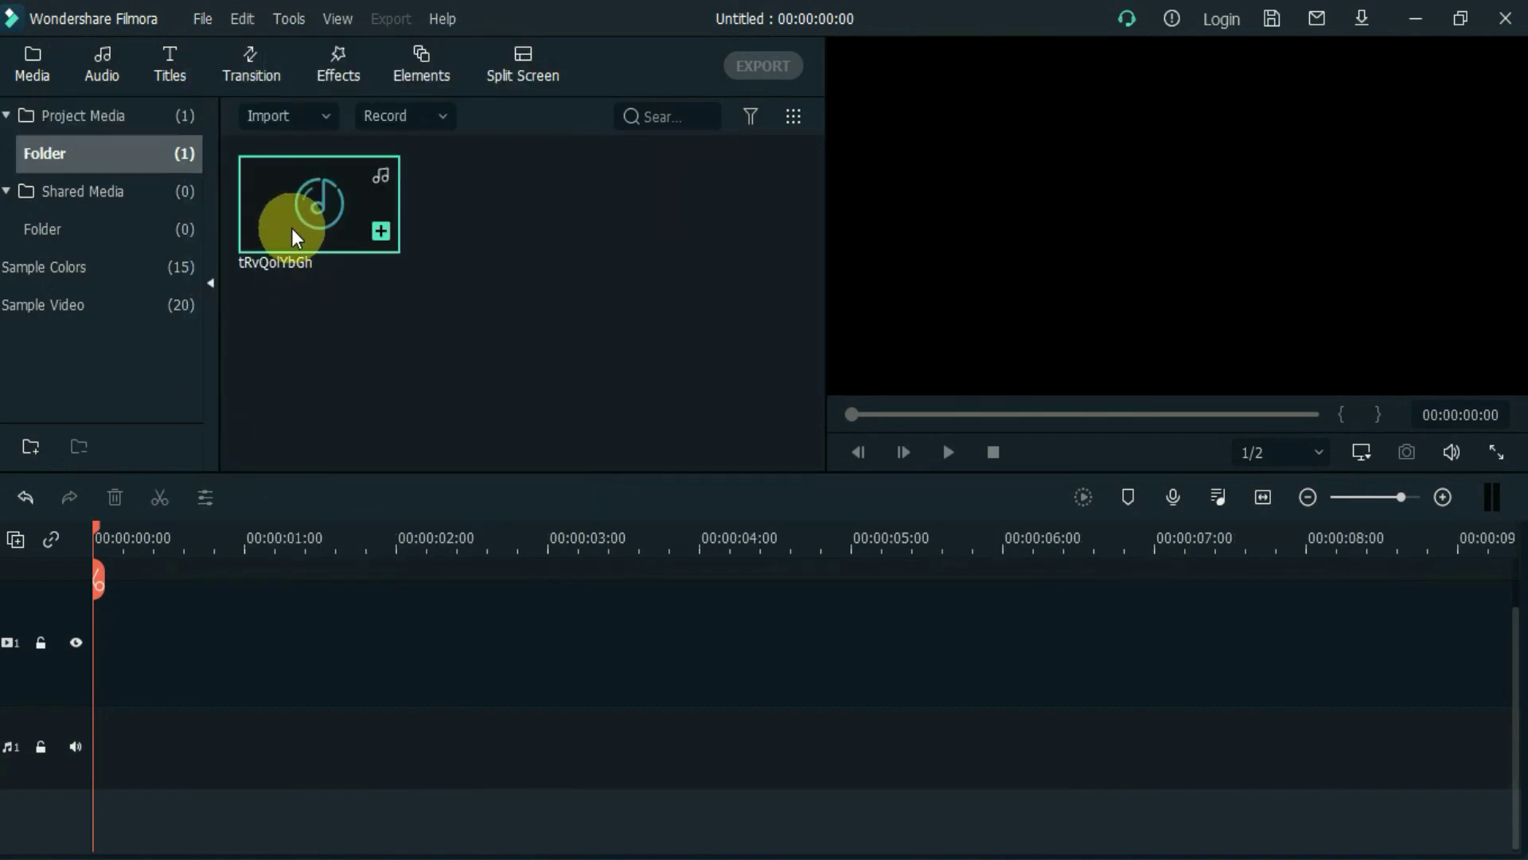
drag(294, 237, 12, 764)
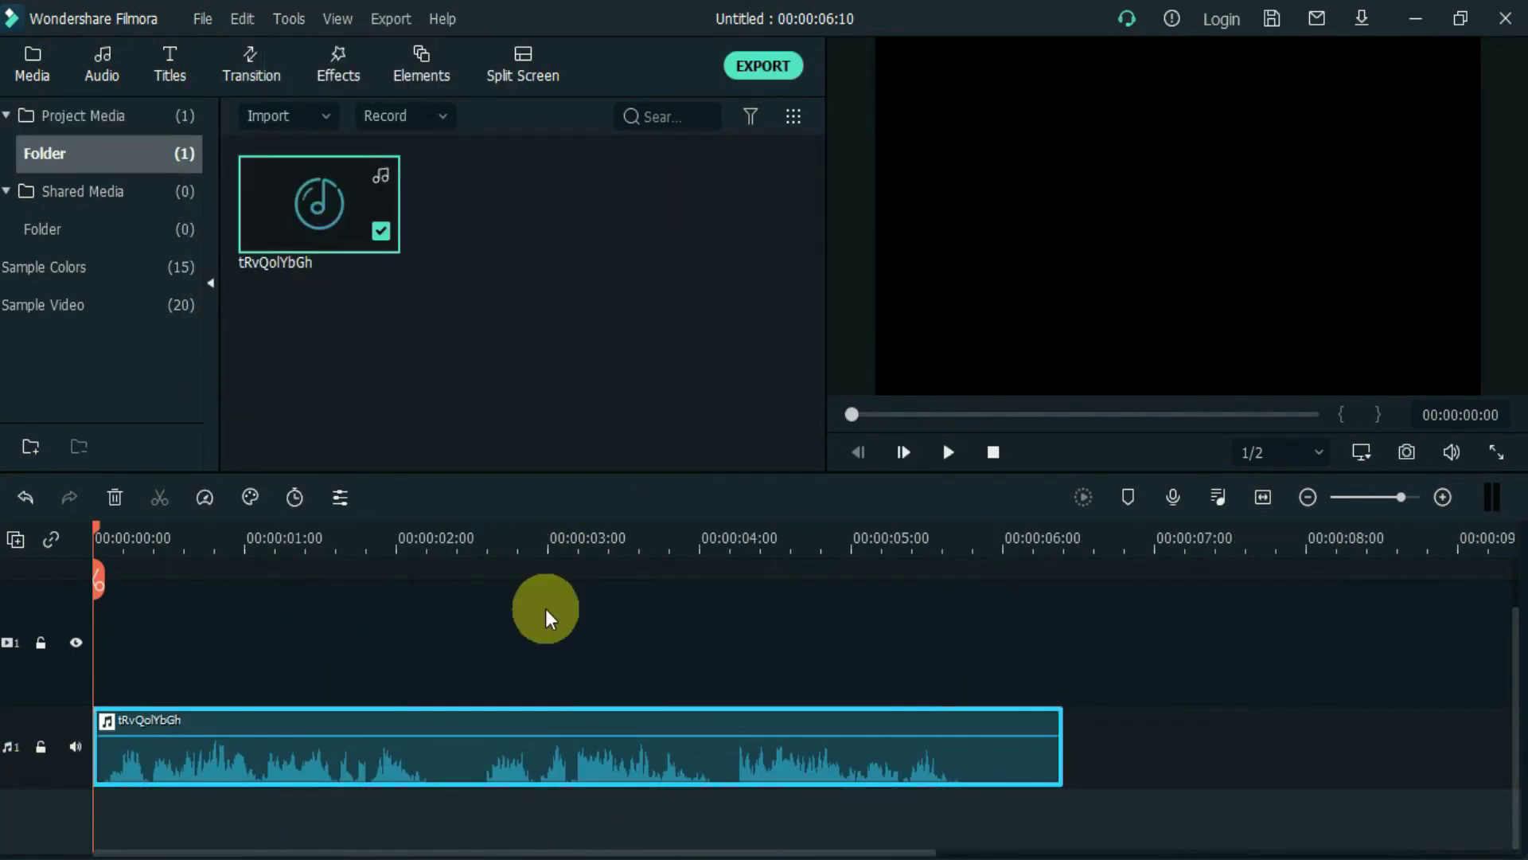
Generate a 'social media addicted illustration boy' image in Stable Diffusion and save it
click(474, 406)
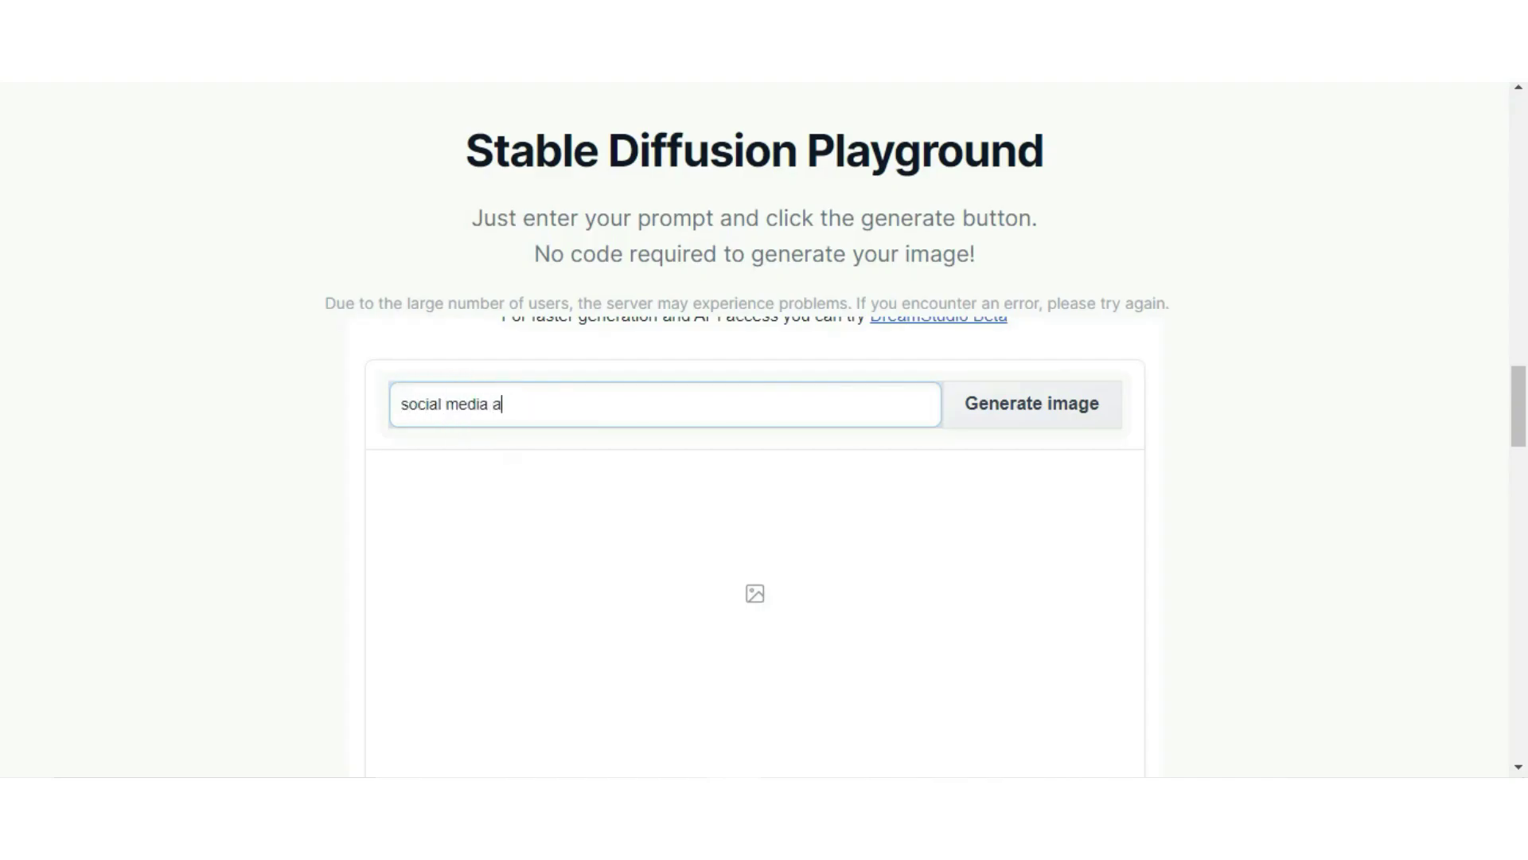
text(social media addicte)
text(d illustration boy)
key(Return)
scroll(829, 427, down, 3)
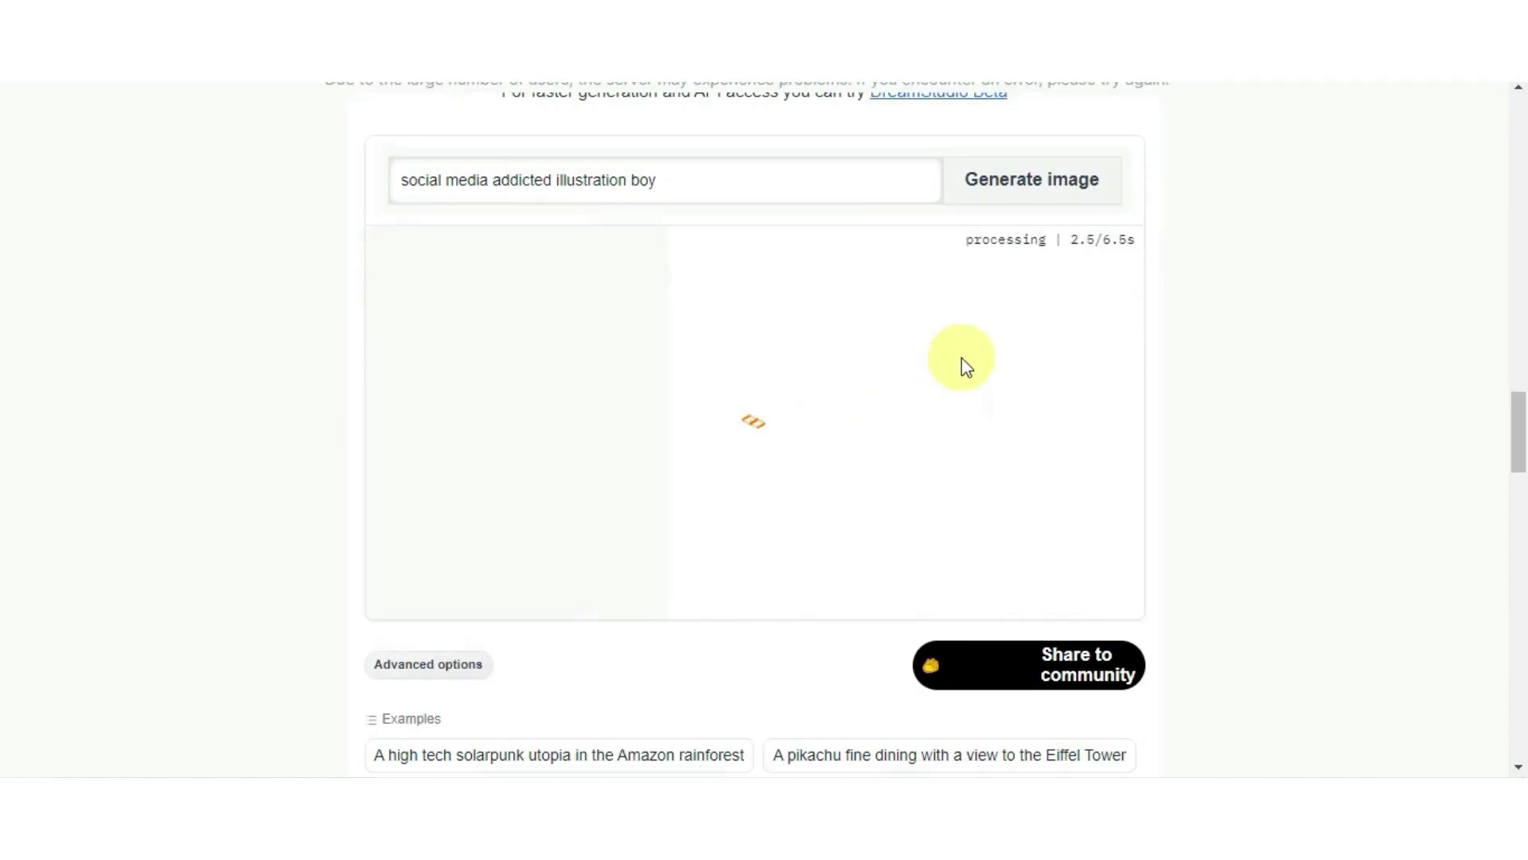
right_click(722, 404)
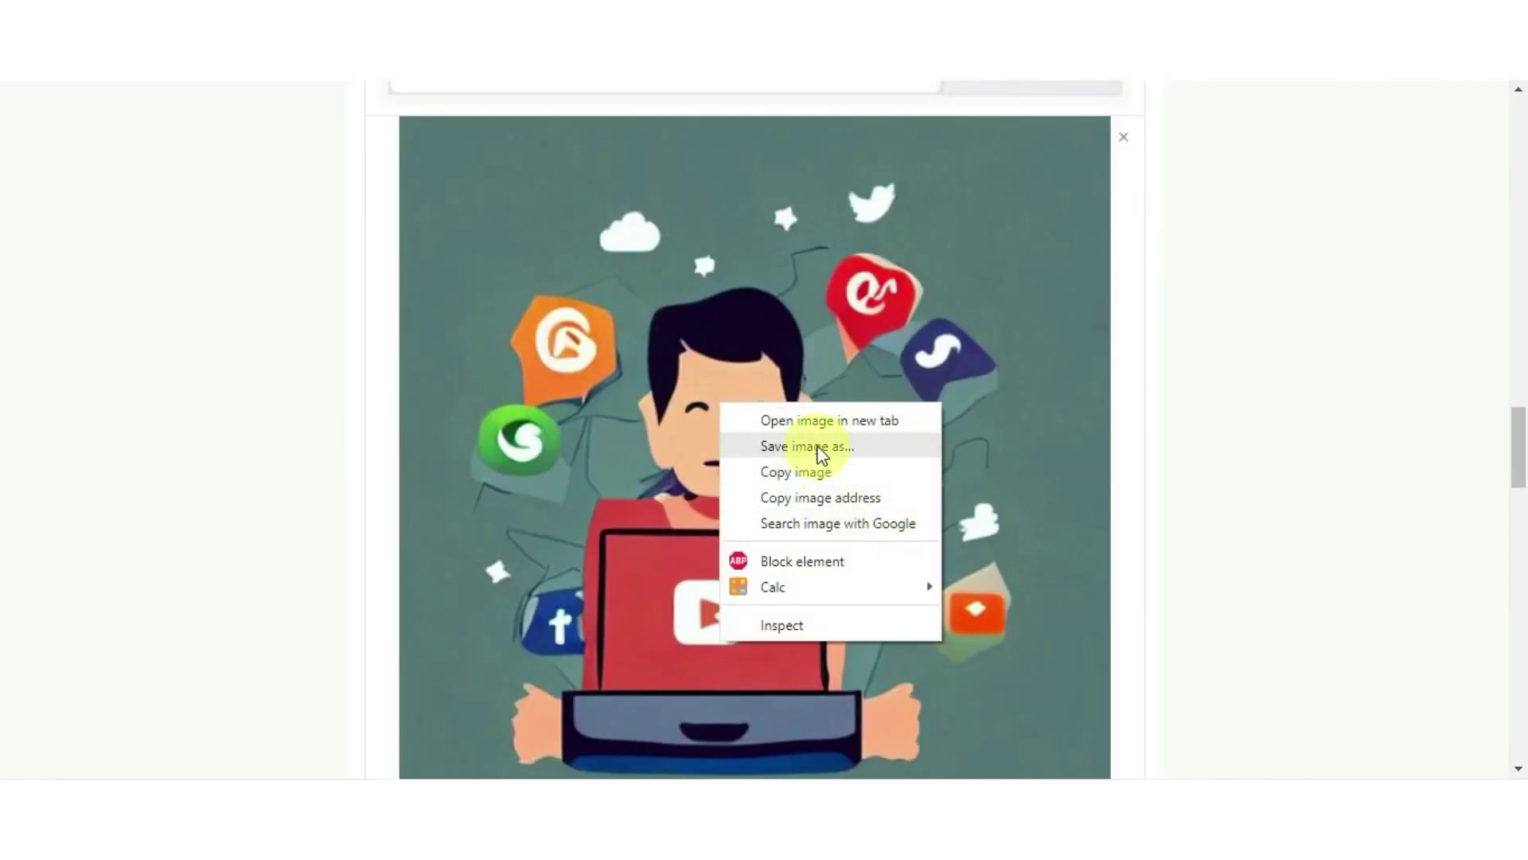
click(820, 448)
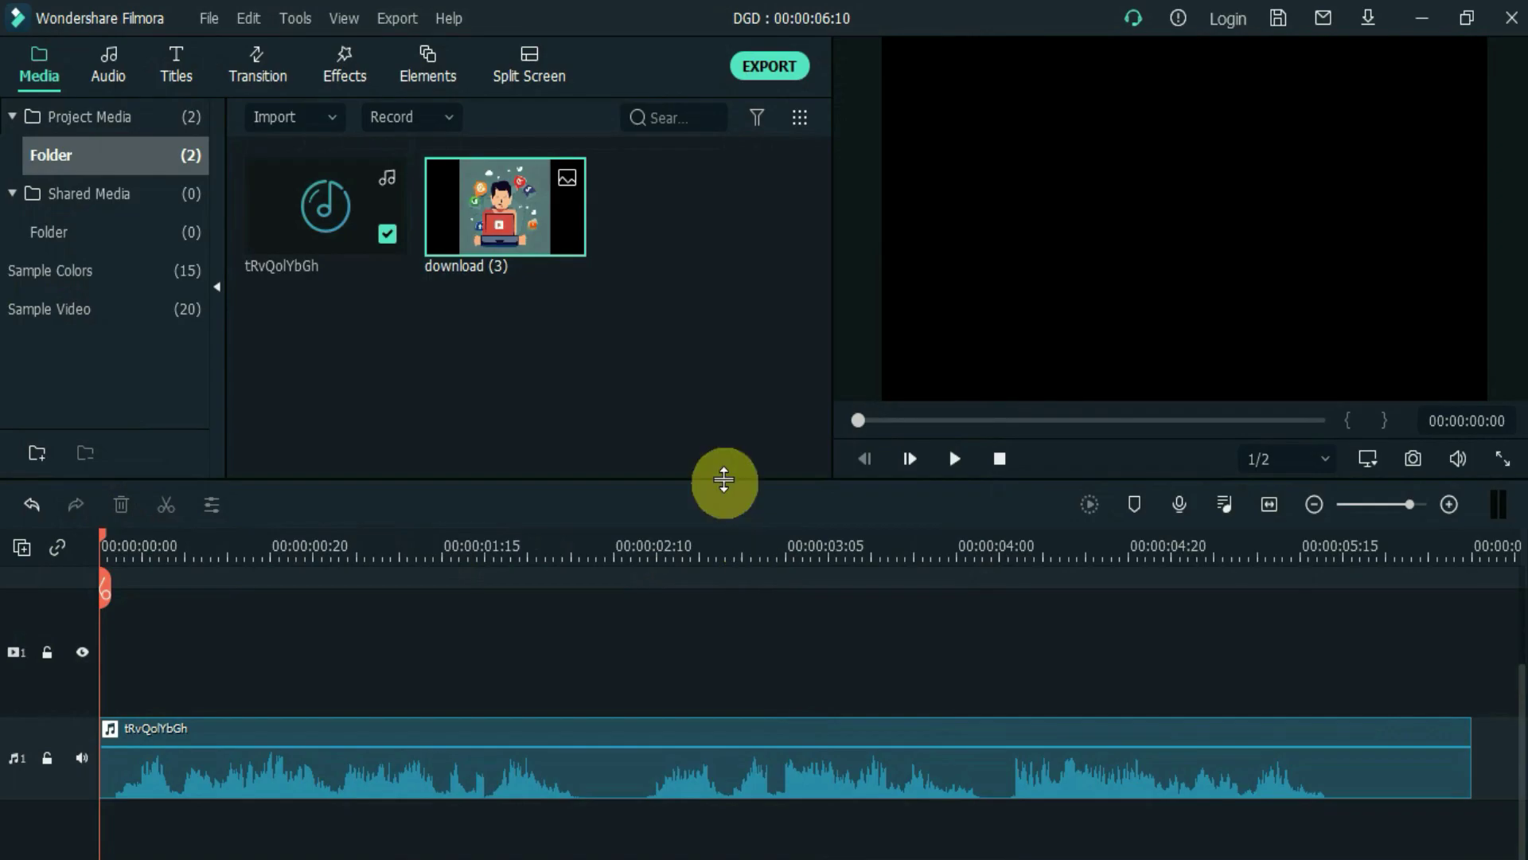
Put the illustration on the video track and browse the Device, YouTube, Vimeo and DVD export tabs
drag(505, 219, 453, 637)
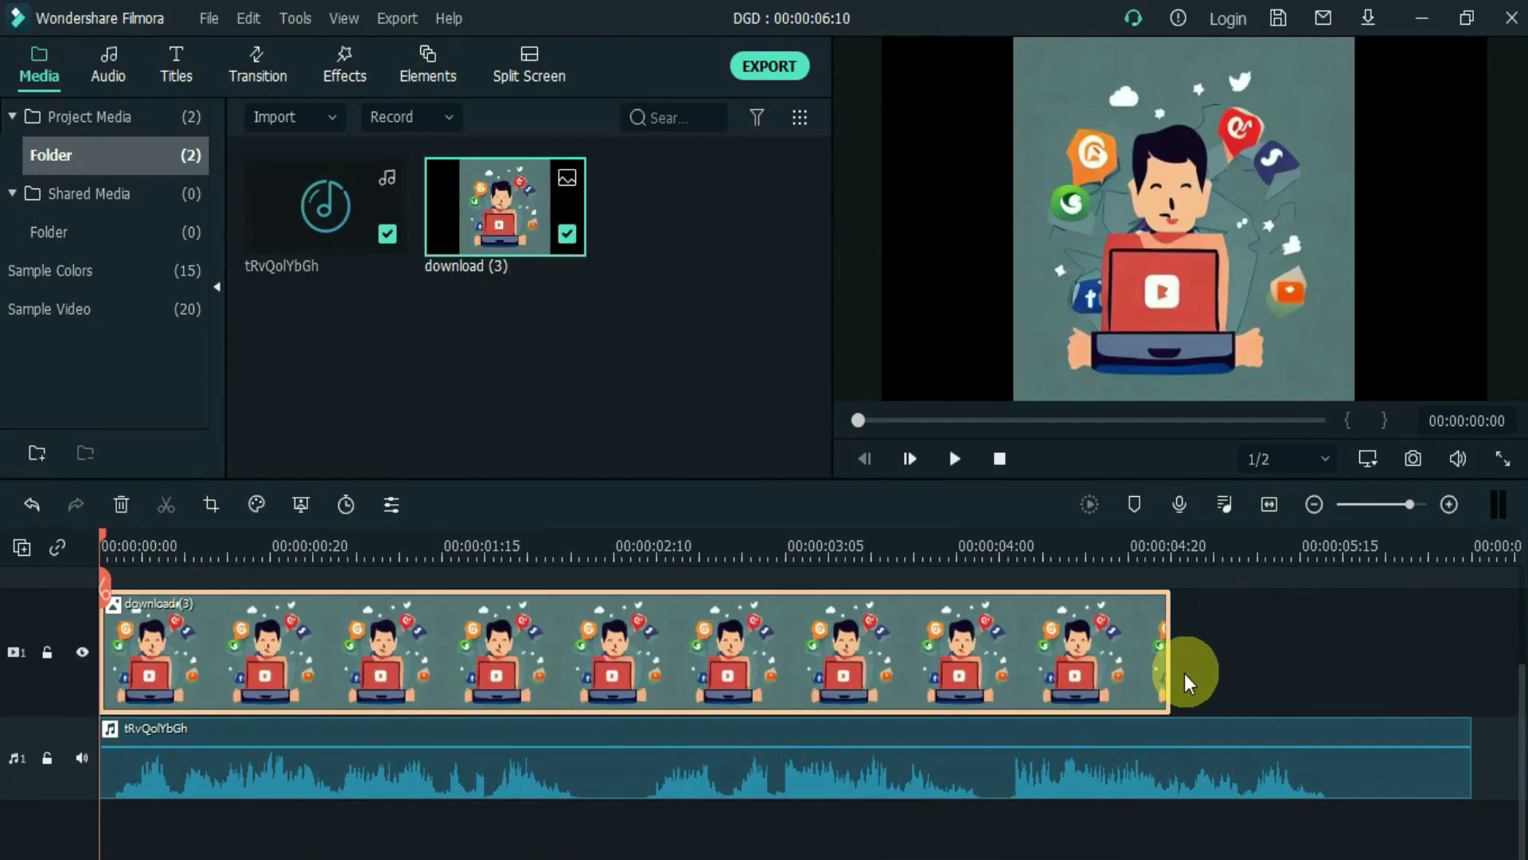
click(762, 63)
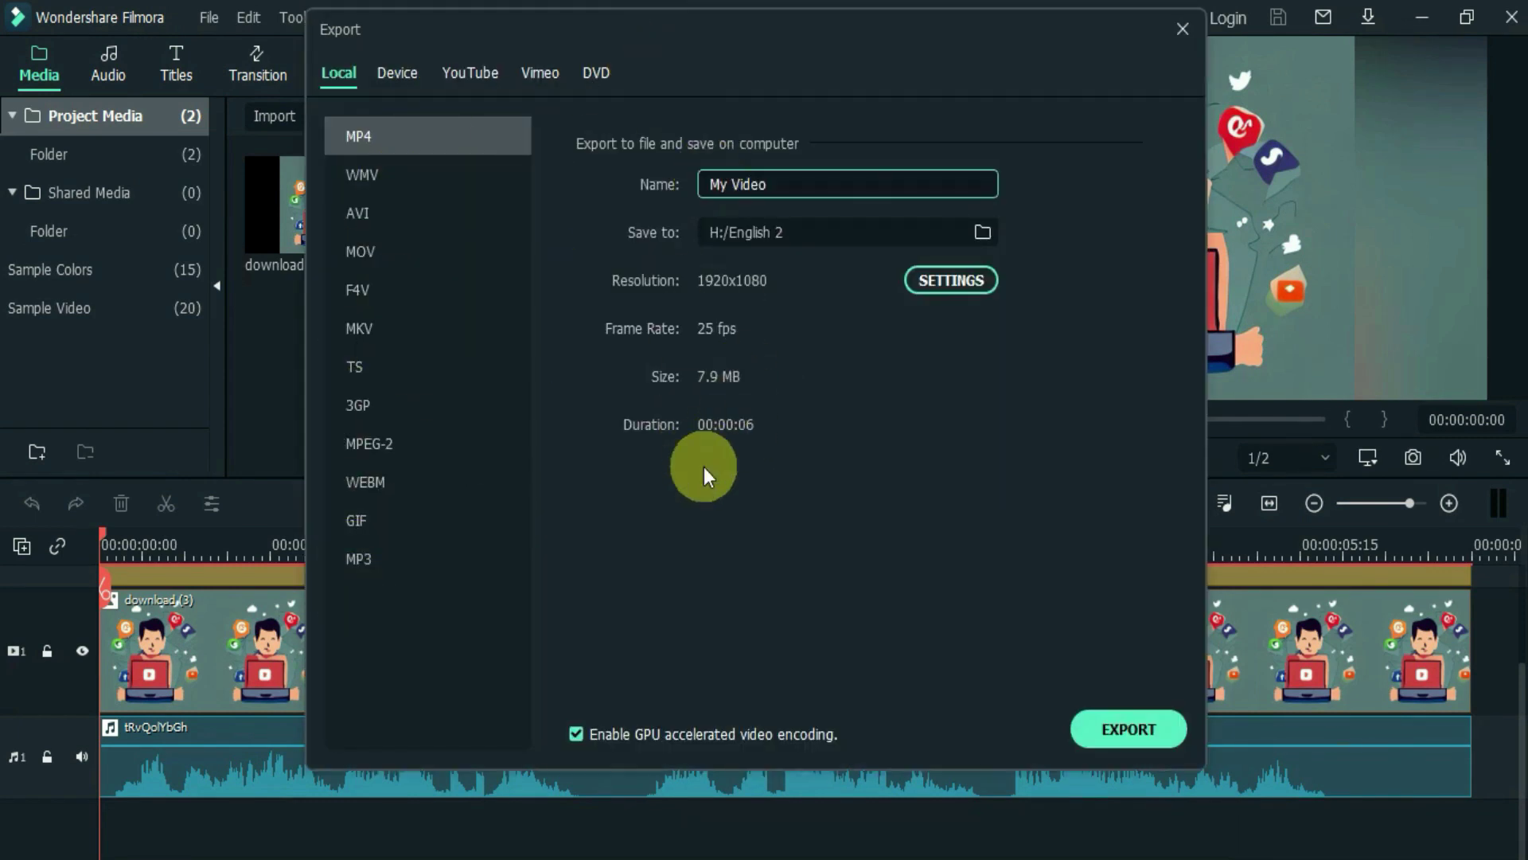
click(400, 70)
click(471, 70)
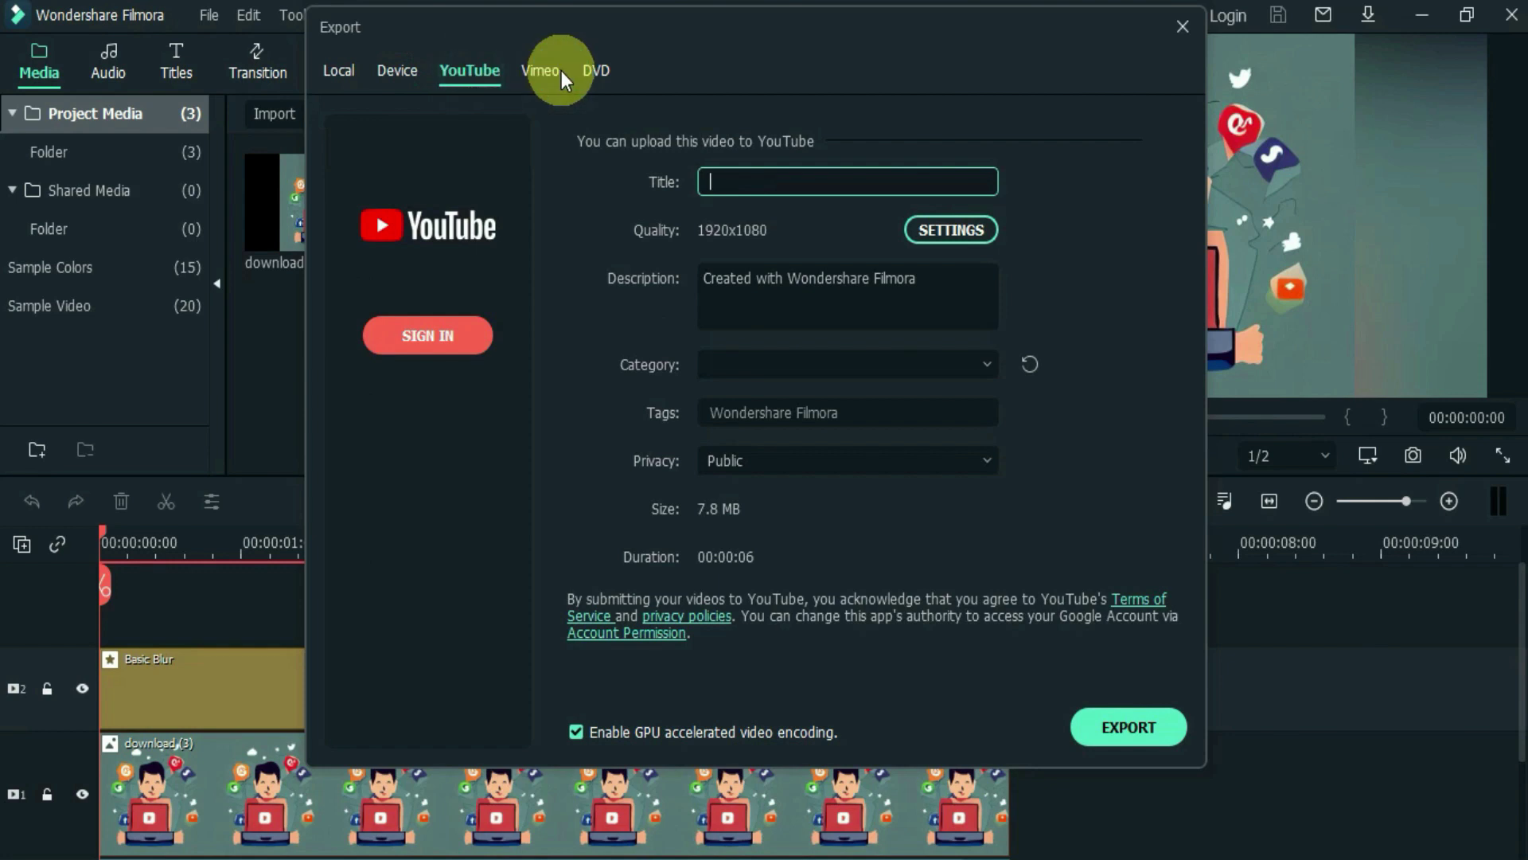
click(561, 70)
click(593, 71)
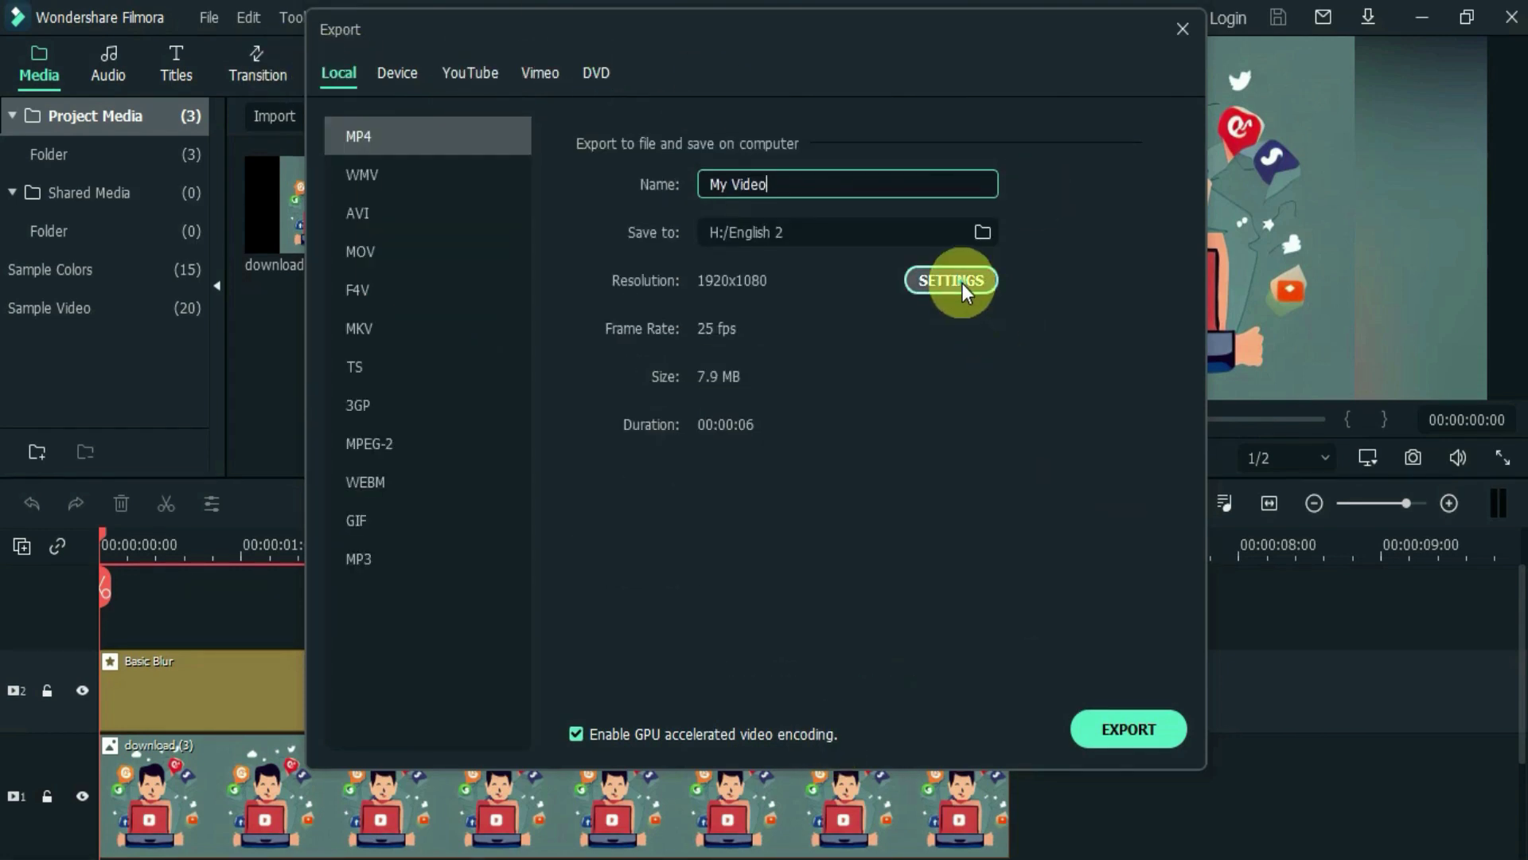
Return to Local export and set the video quality to Better in the export settings
click(959, 282)
click(890, 305)
click(1002, 353)
click(877, 356)
click(699, 141)
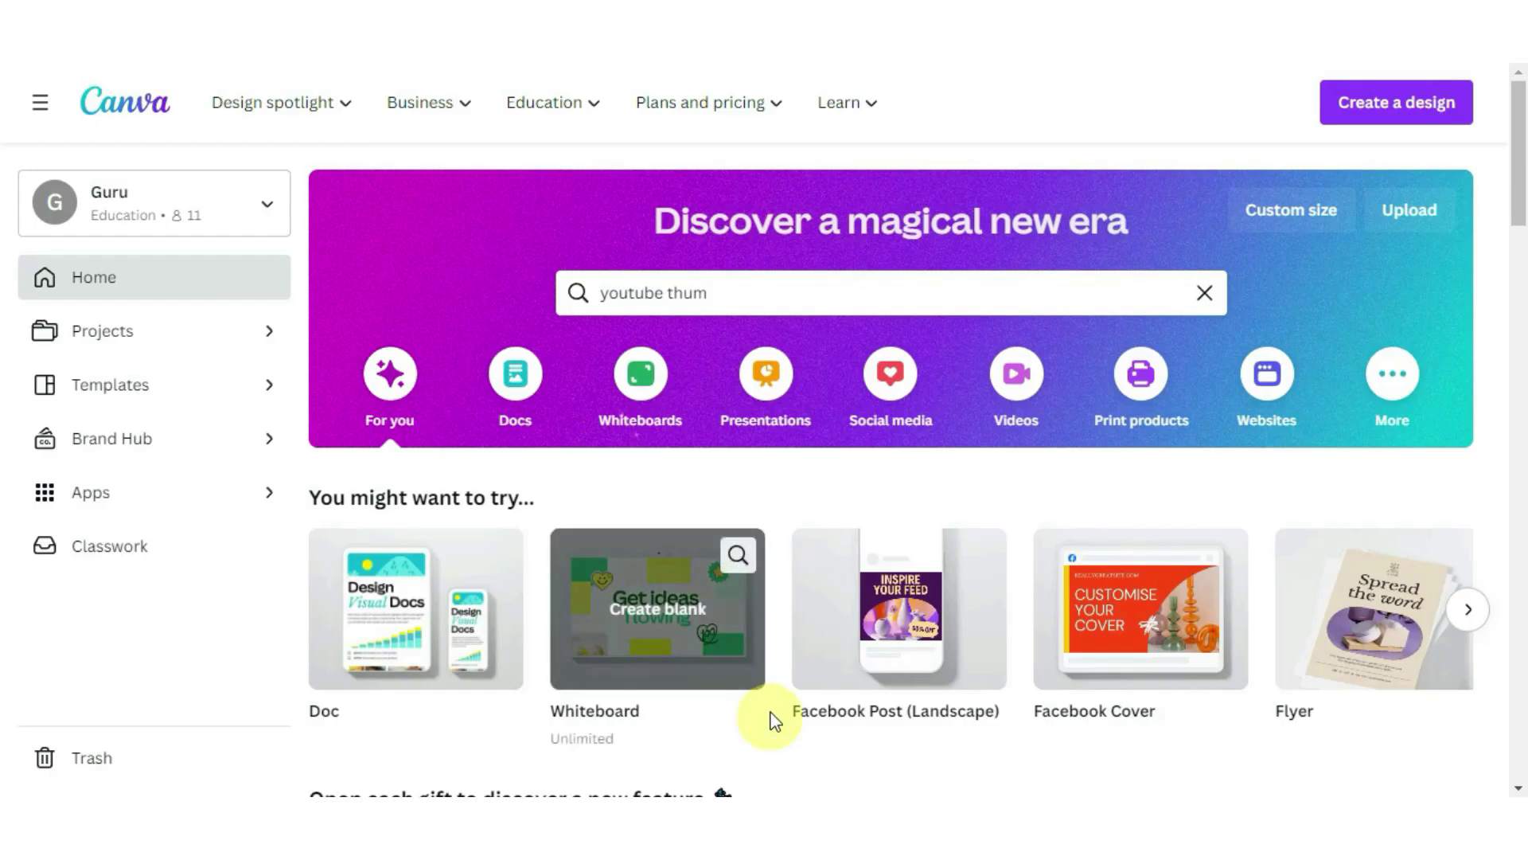
Add the uploaded illustration to the YouTube thumbnail design
scroll(1070, 496, down, 5)
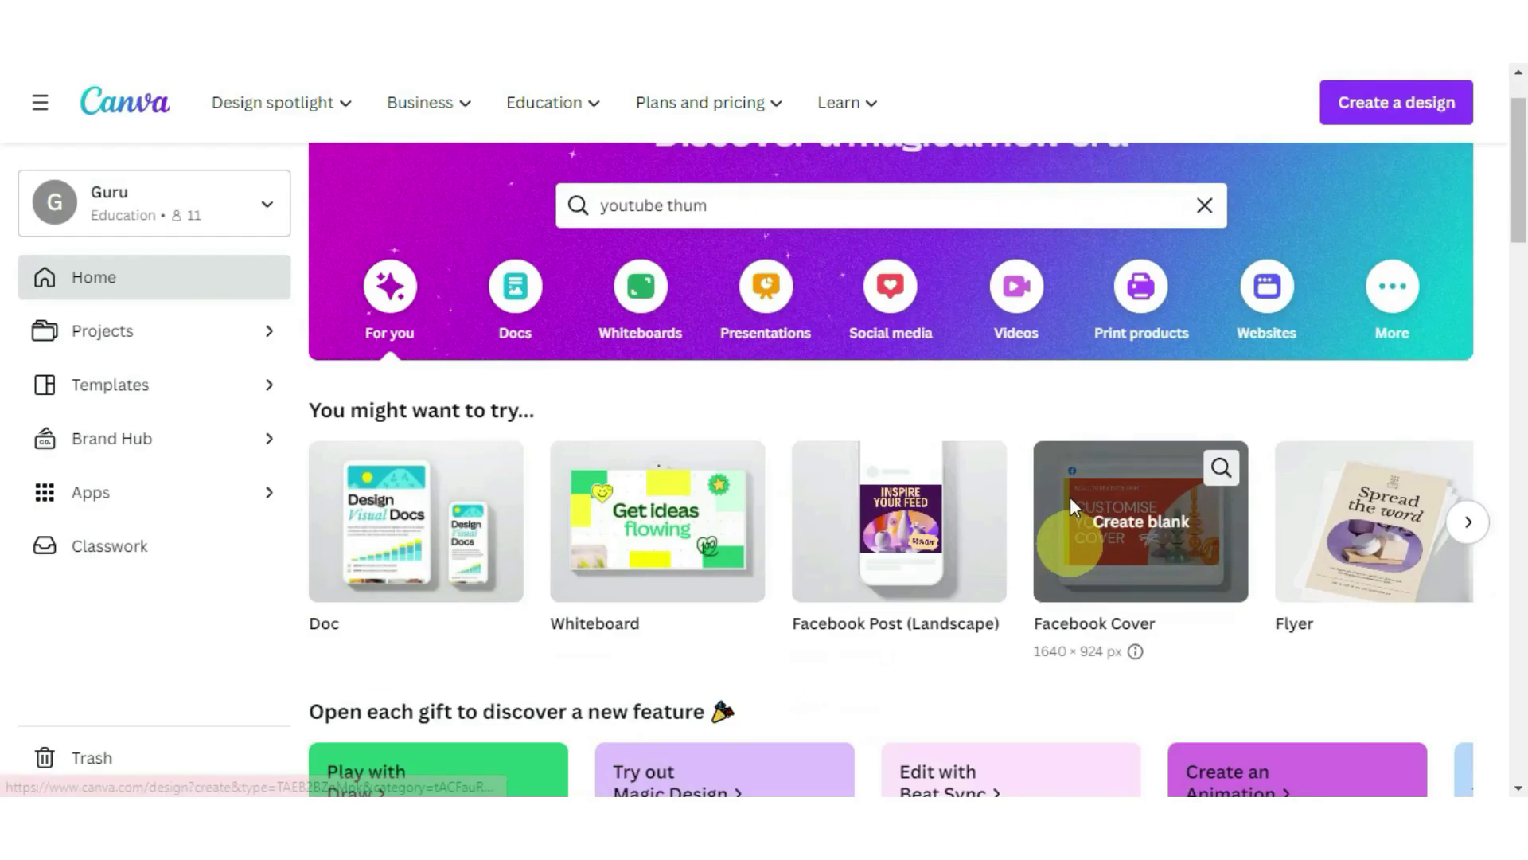
scroll(1034, 553, up, 3)
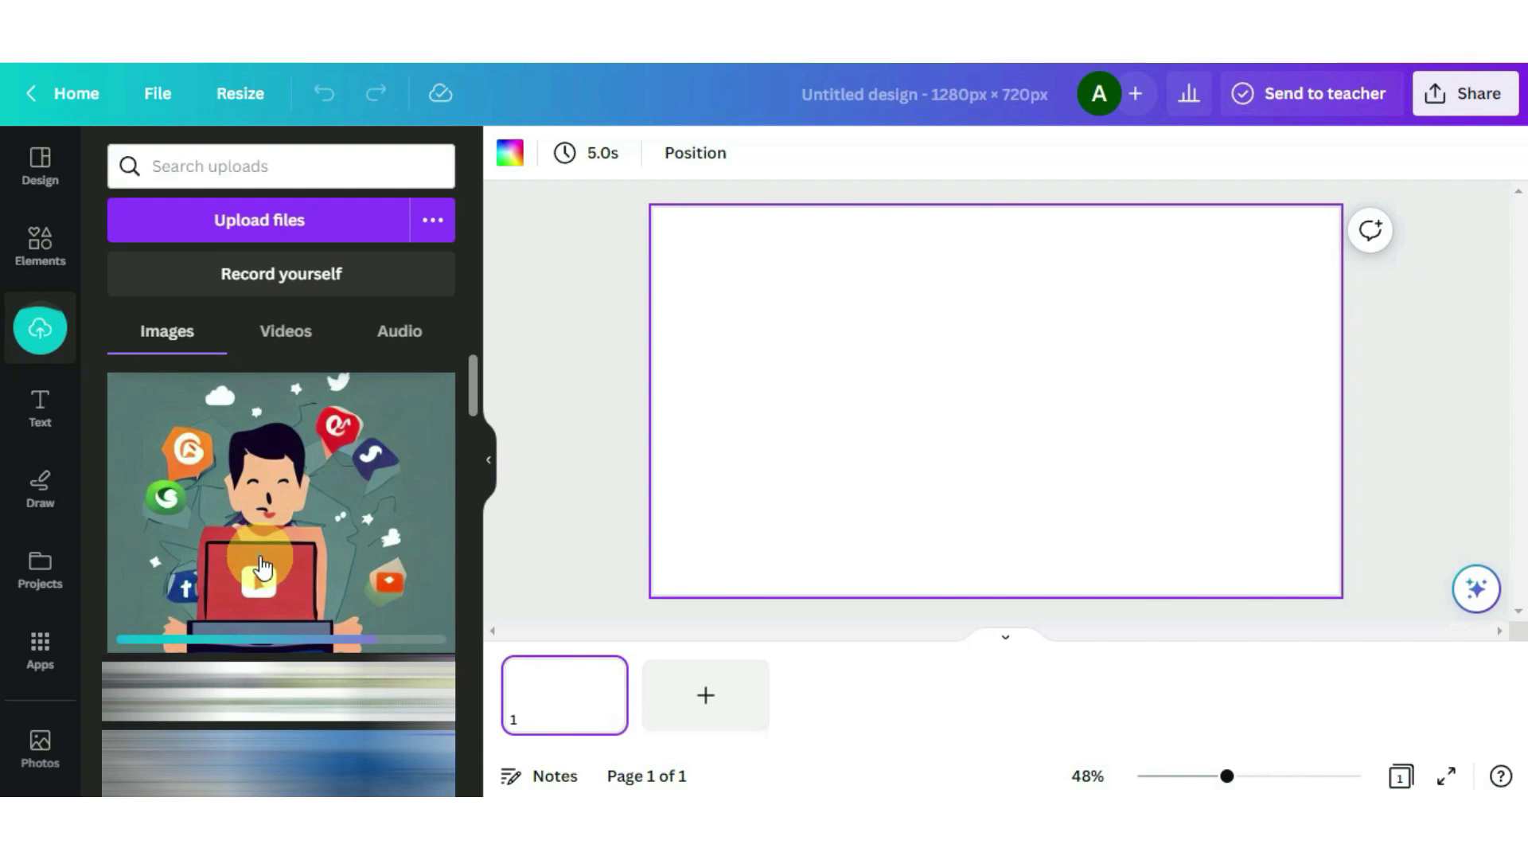
click(263, 567)
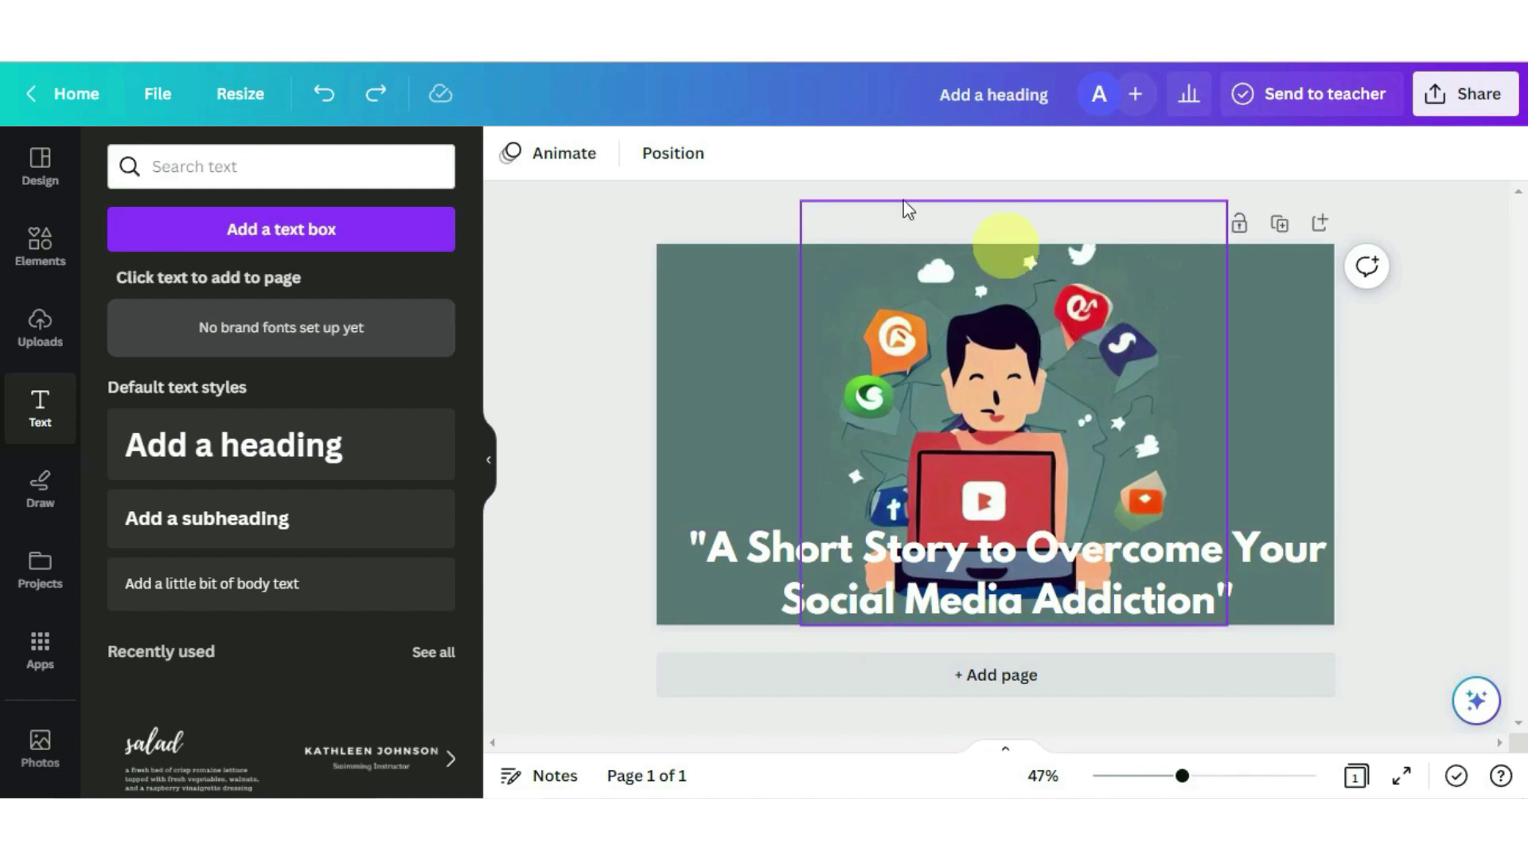
Download the thumbnail as a PNG
click(1465, 94)
click(1167, 661)
click(1275, 538)
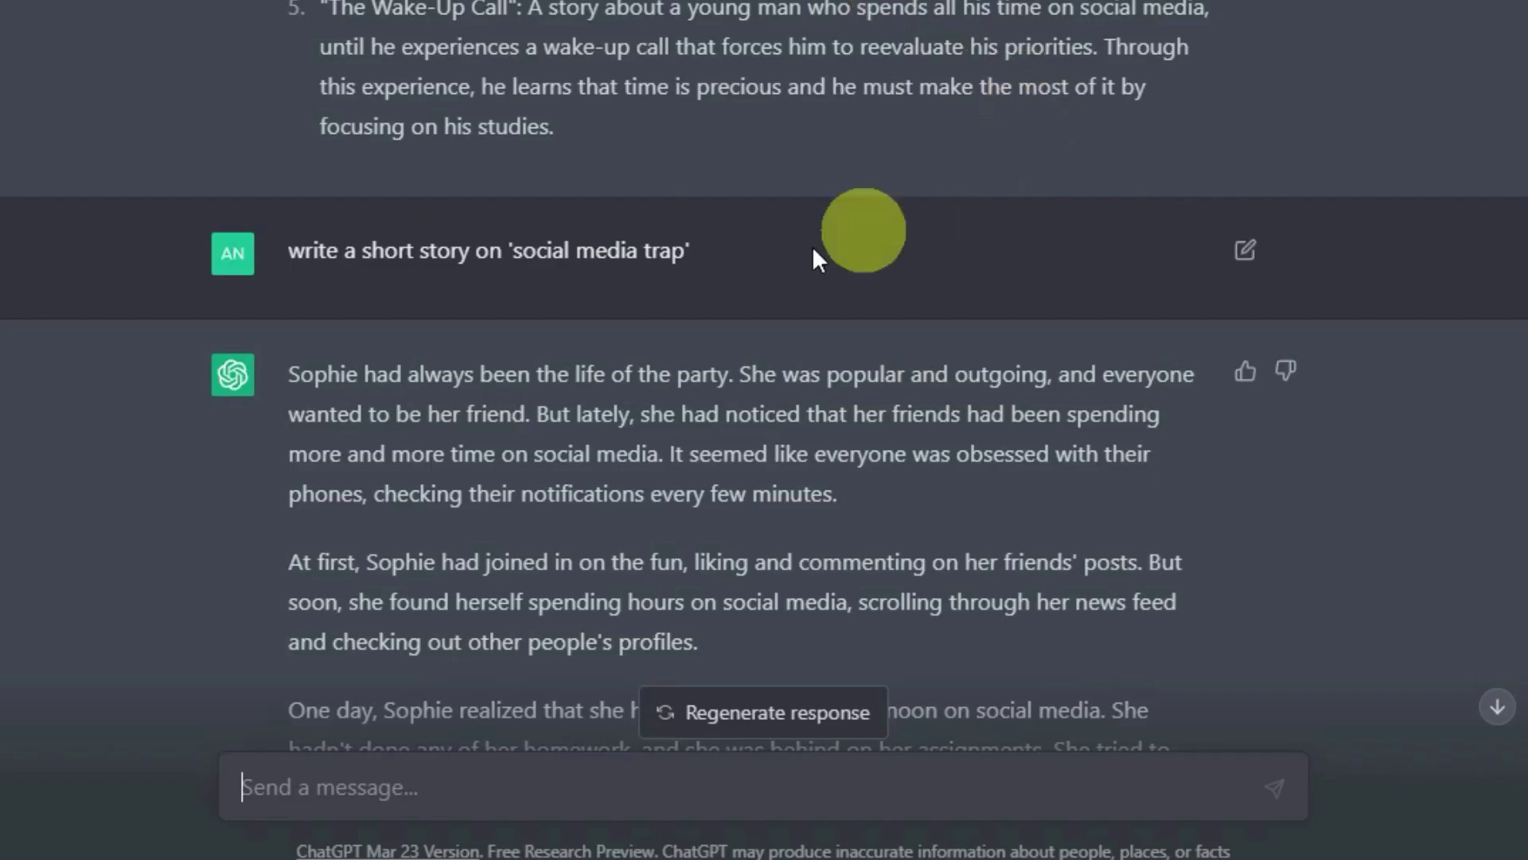
scroll(637, 318, down, 1)
scroll(446, 374, down, 6)
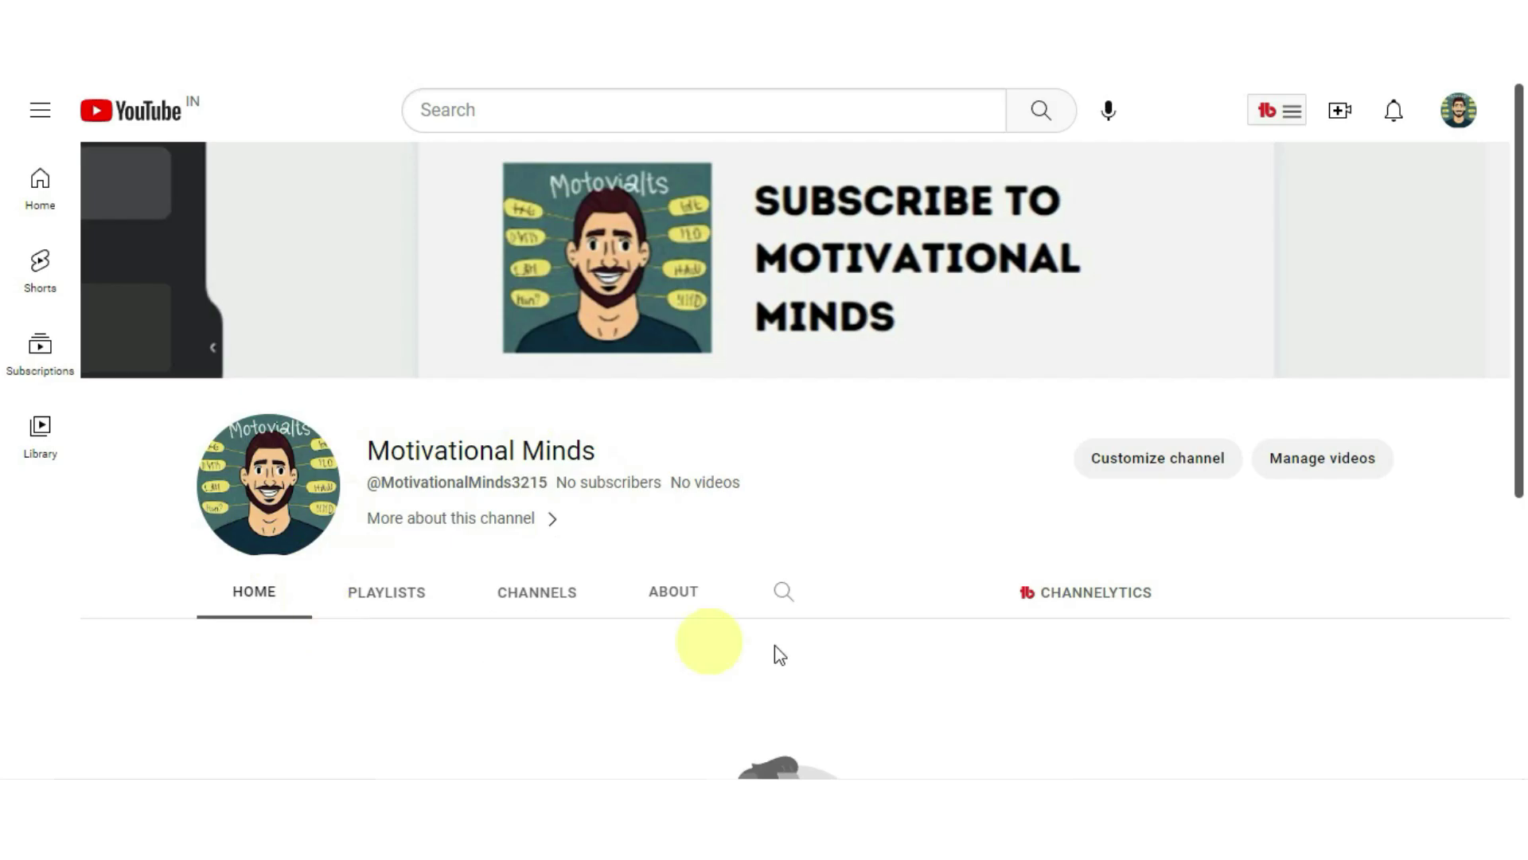
scroll(910, 494, down, 5)
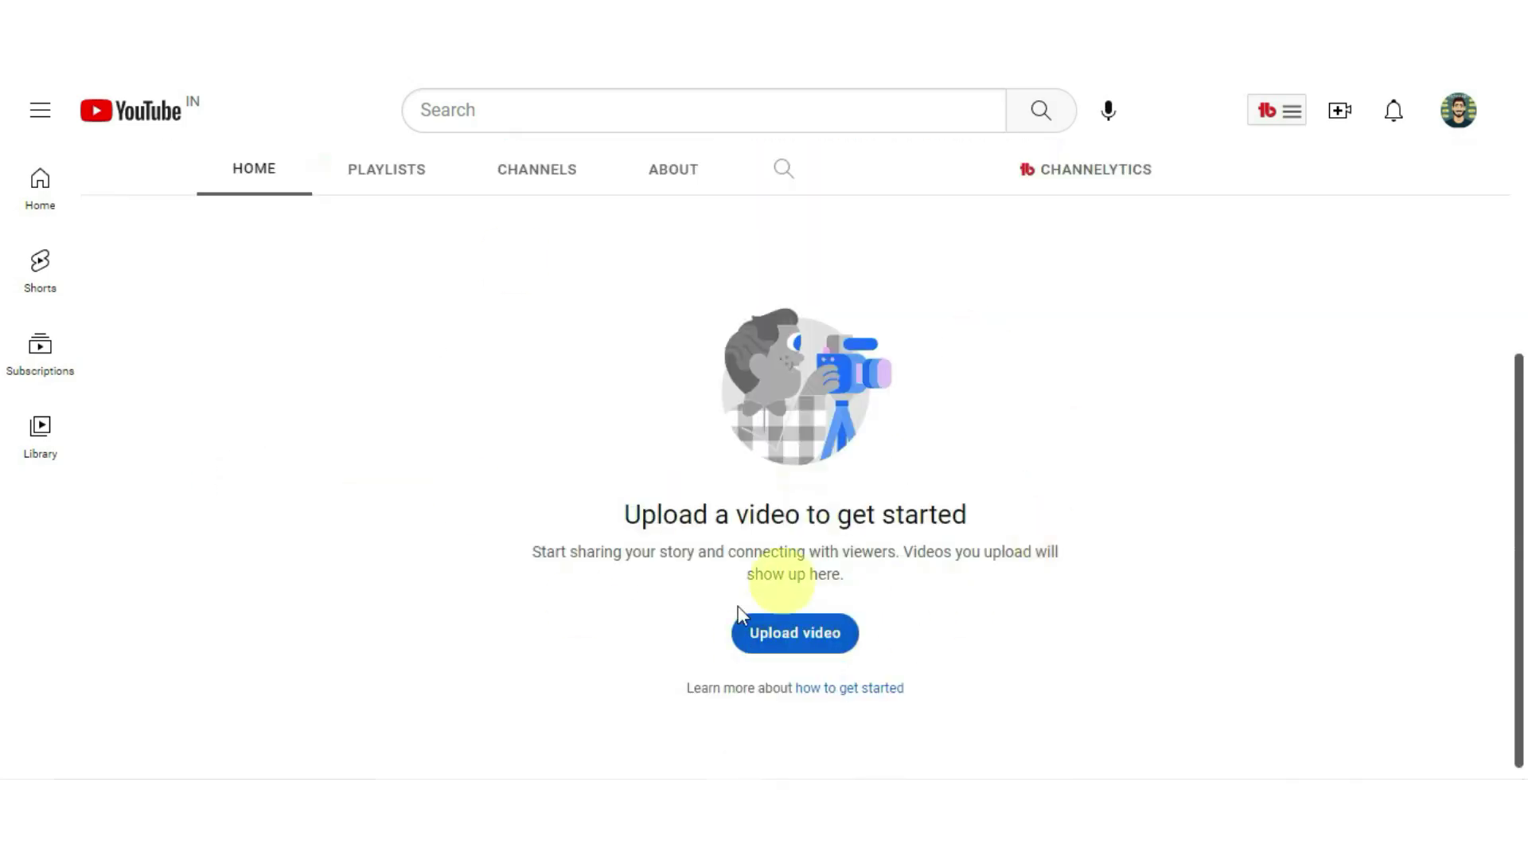
Start a new video upload and paste its description into the details form
click(818, 639)
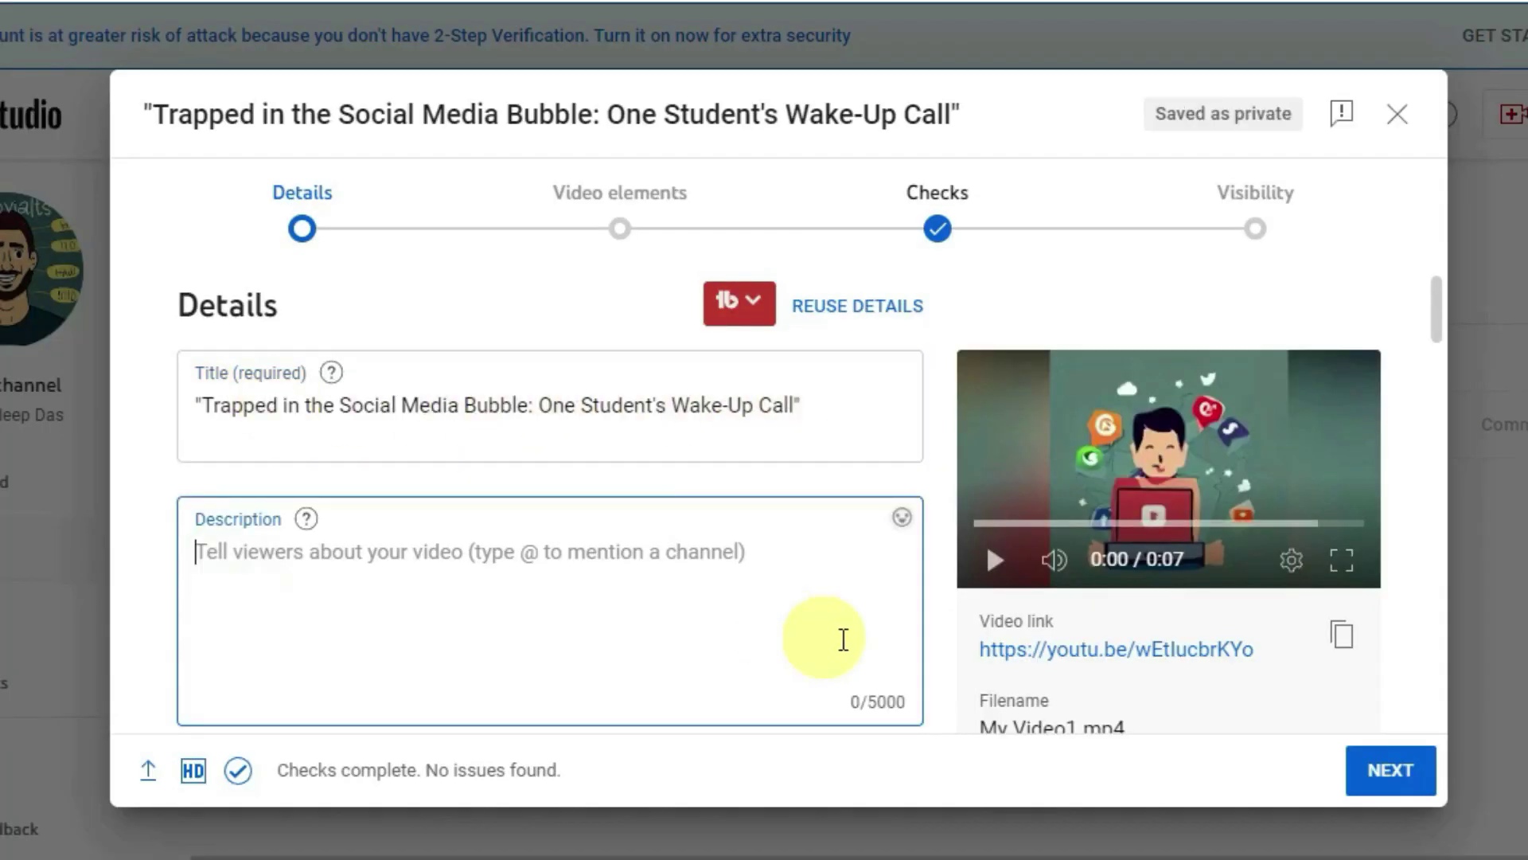
text("In this powerful video, follow the journey of one student who got caught in the social media trap and how she broke free to achieve academic success and find true happiness.")
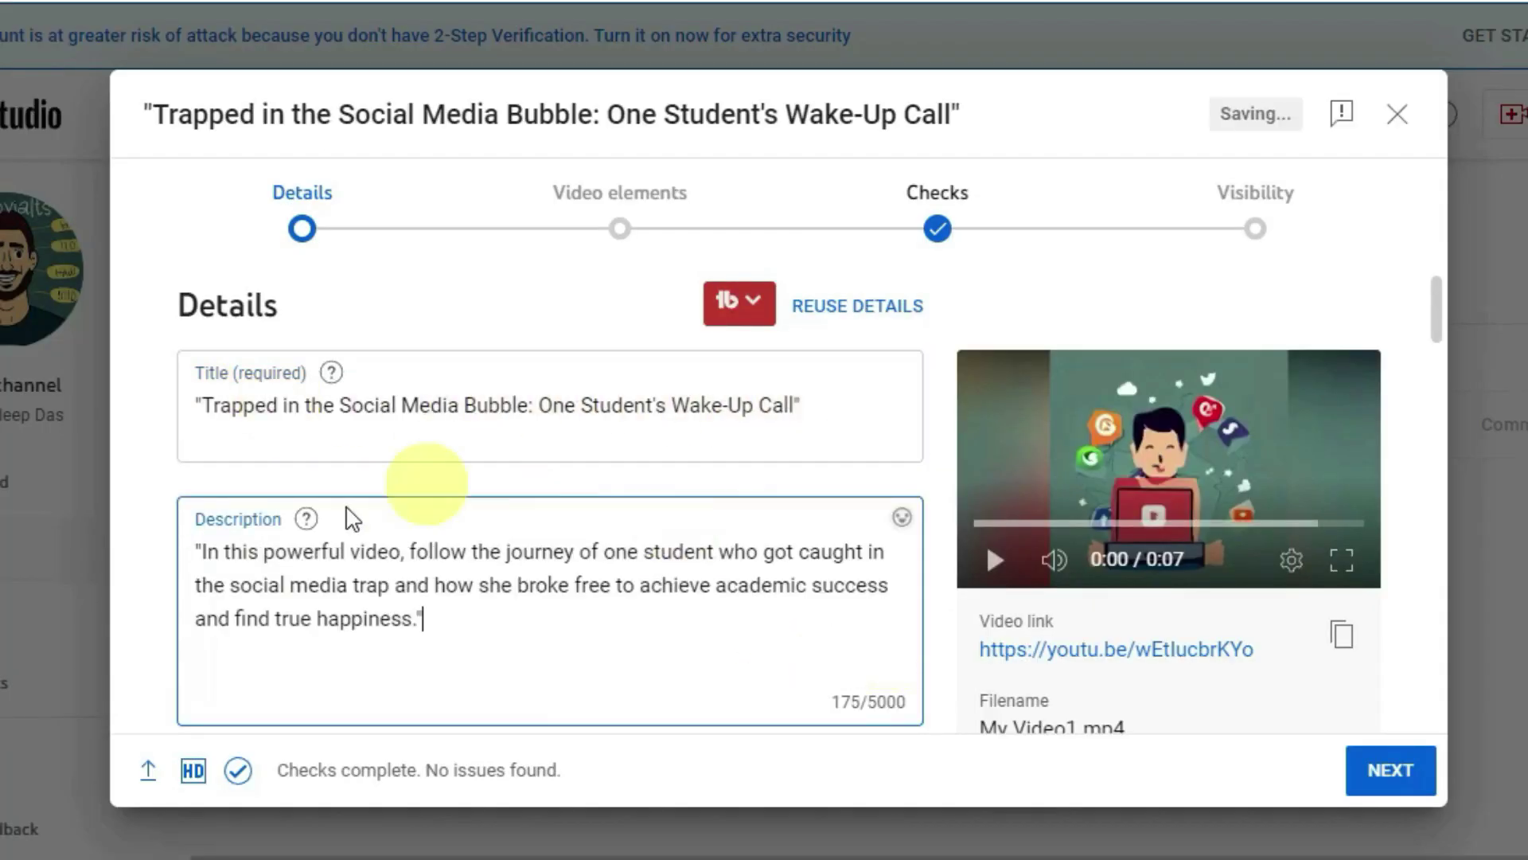
scroll(414, 486, down, 5)
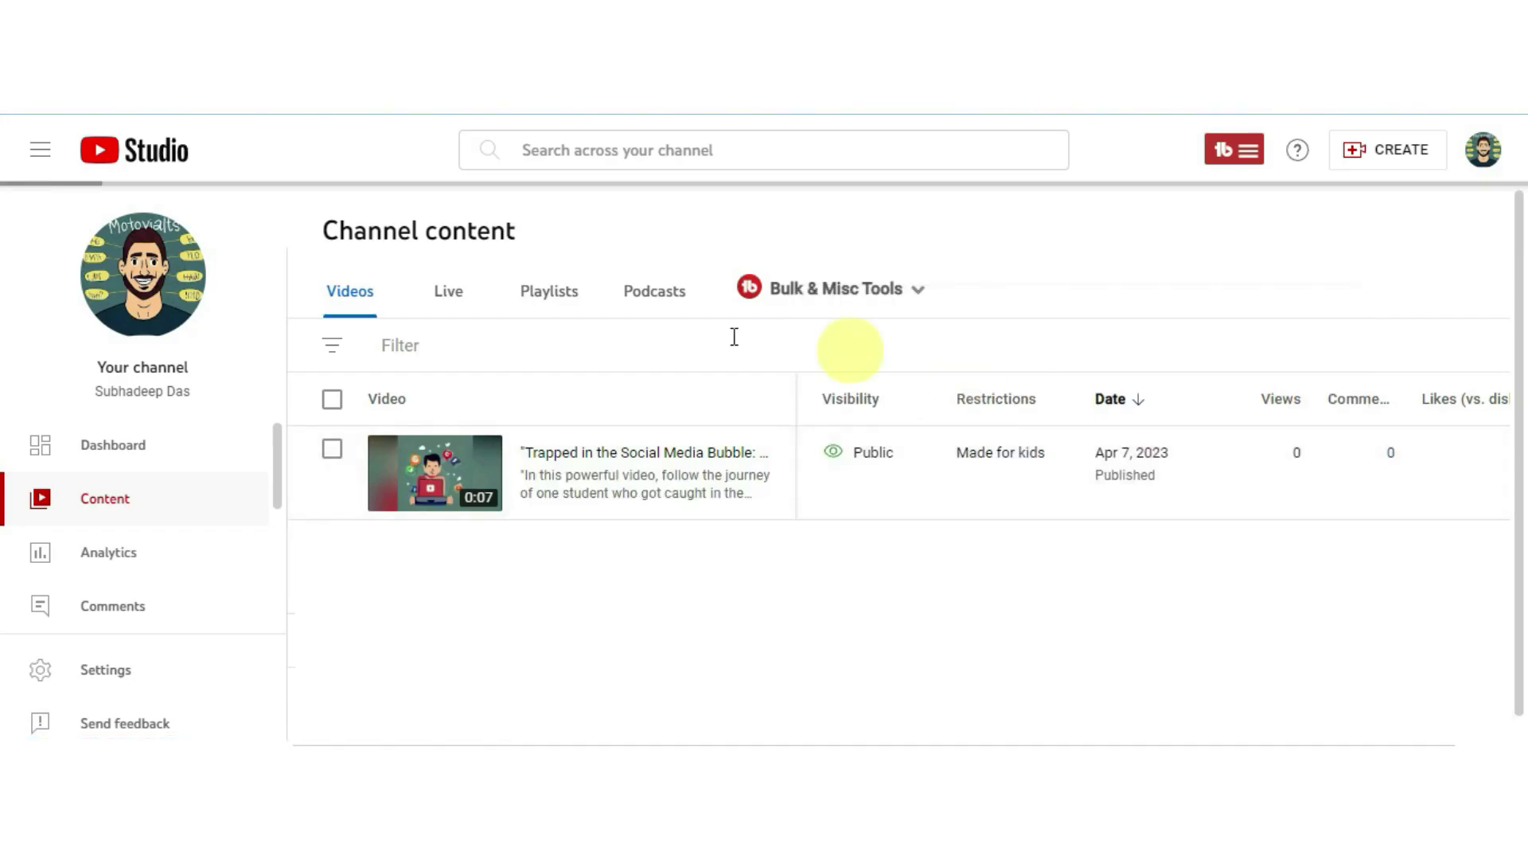